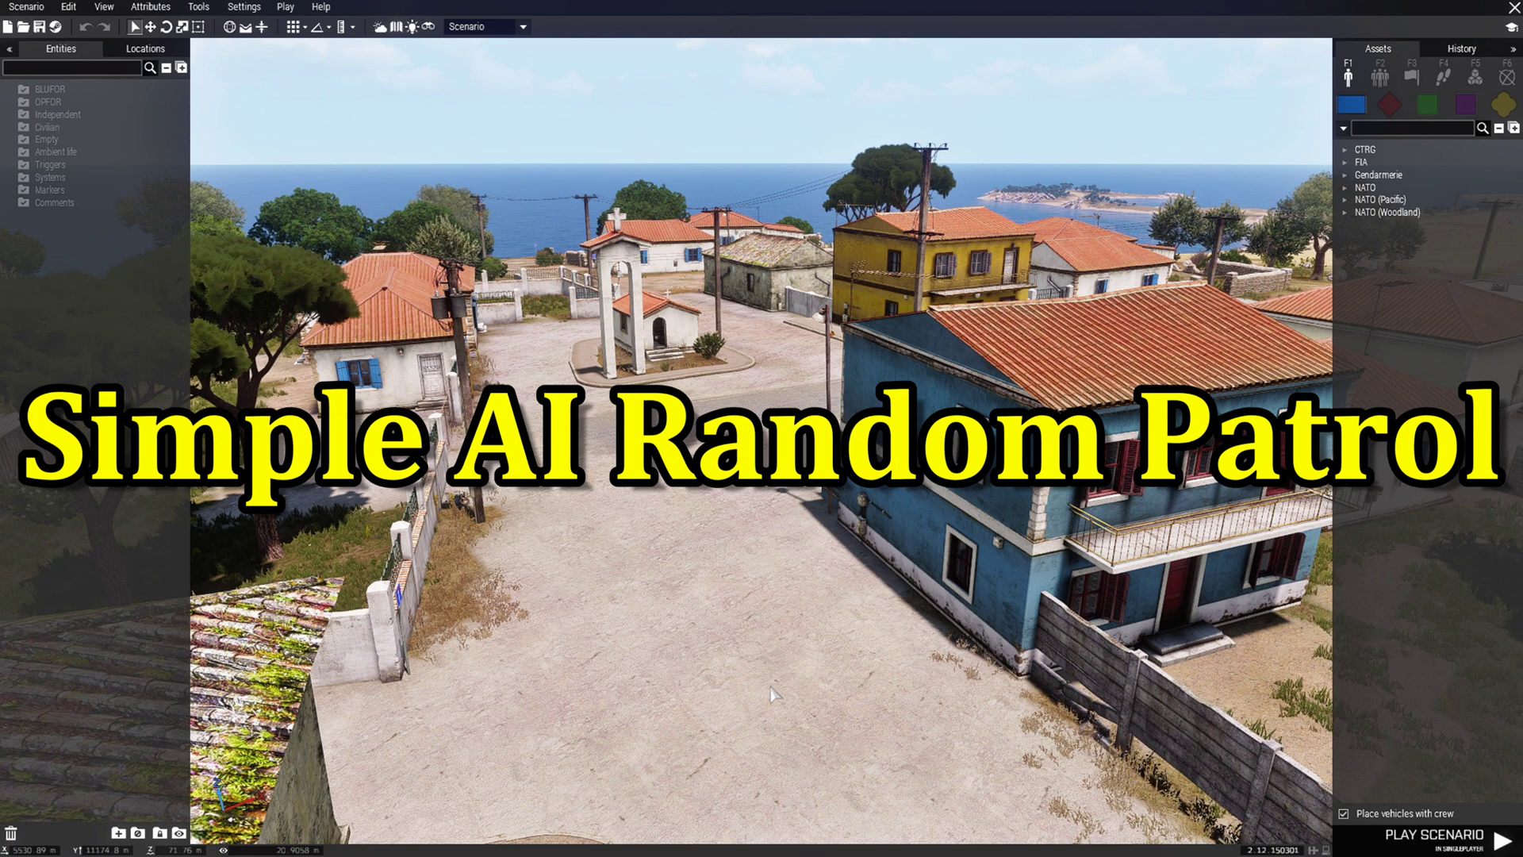
Place a NATO Grenadier on the open ground beside the road, near the utility pole.
click(1343, 187)
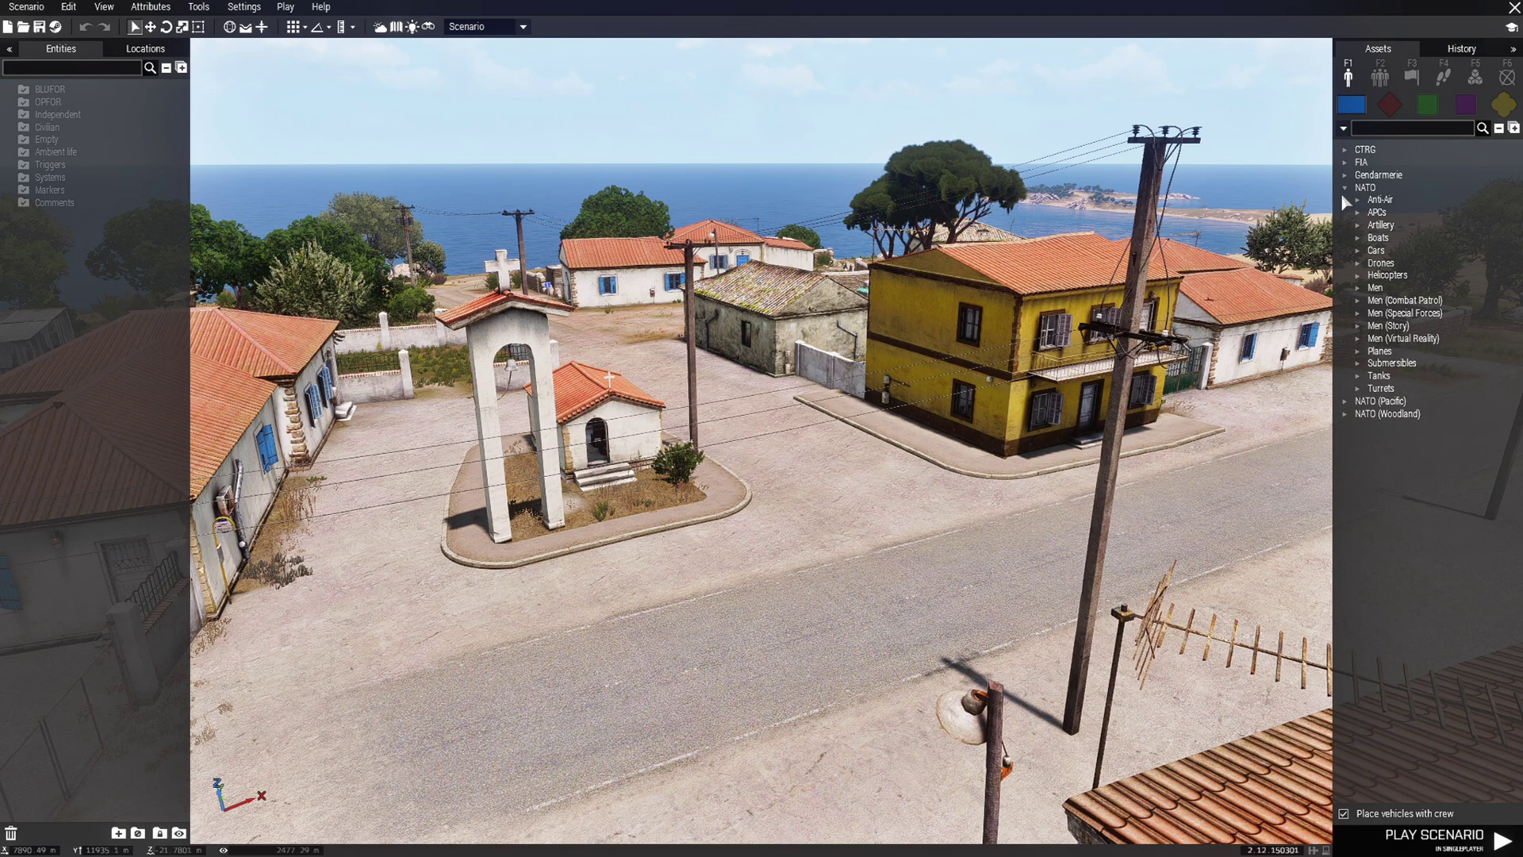
click(1355, 288)
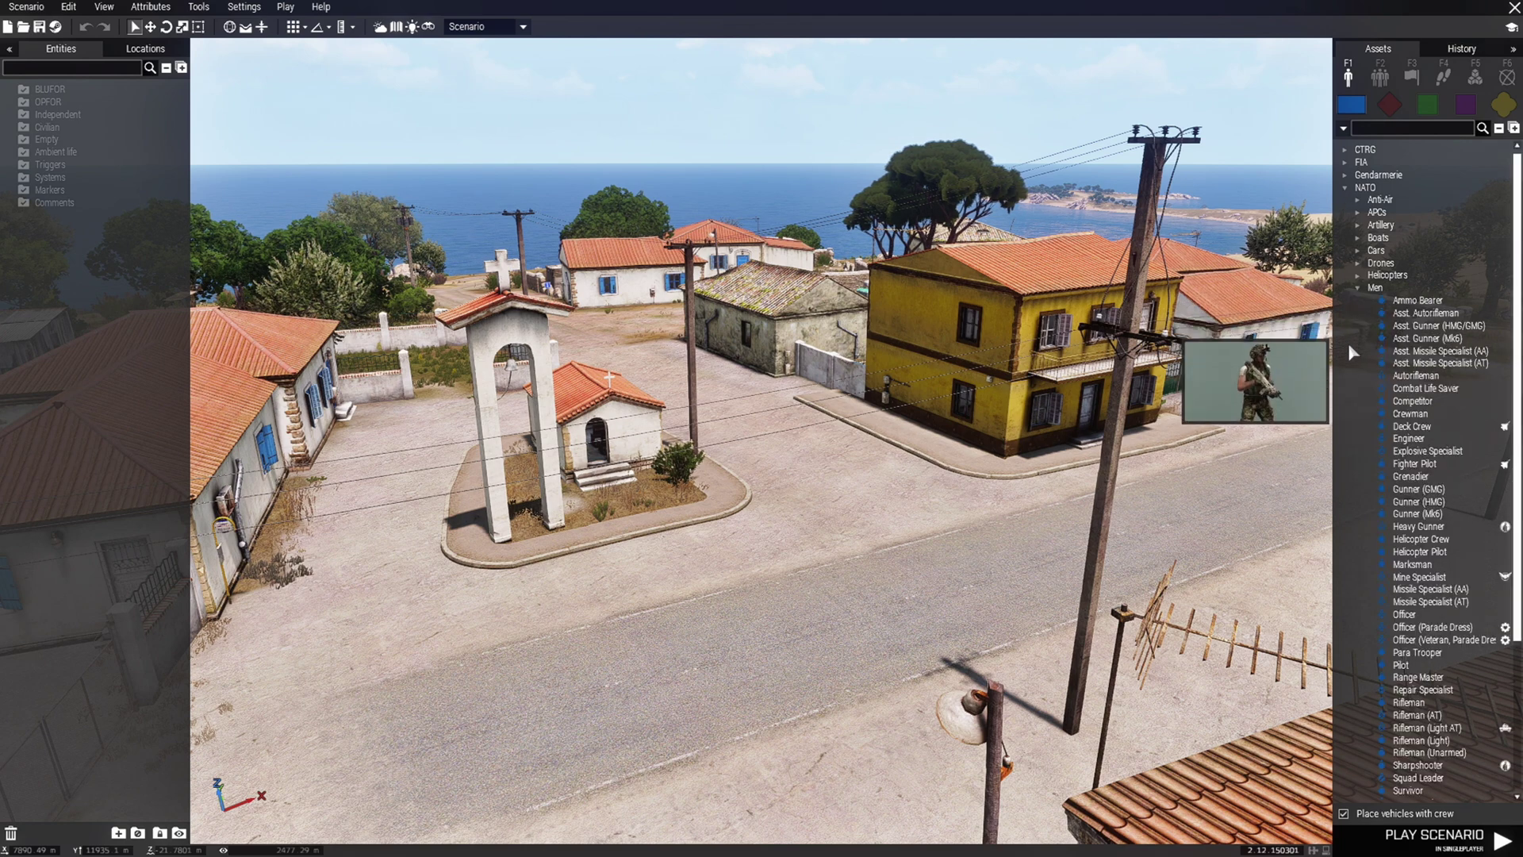
click(1406, 477)
right_drag(1068, 682, 1051, 704)
key(a)
key(w)
click(1047, 703)
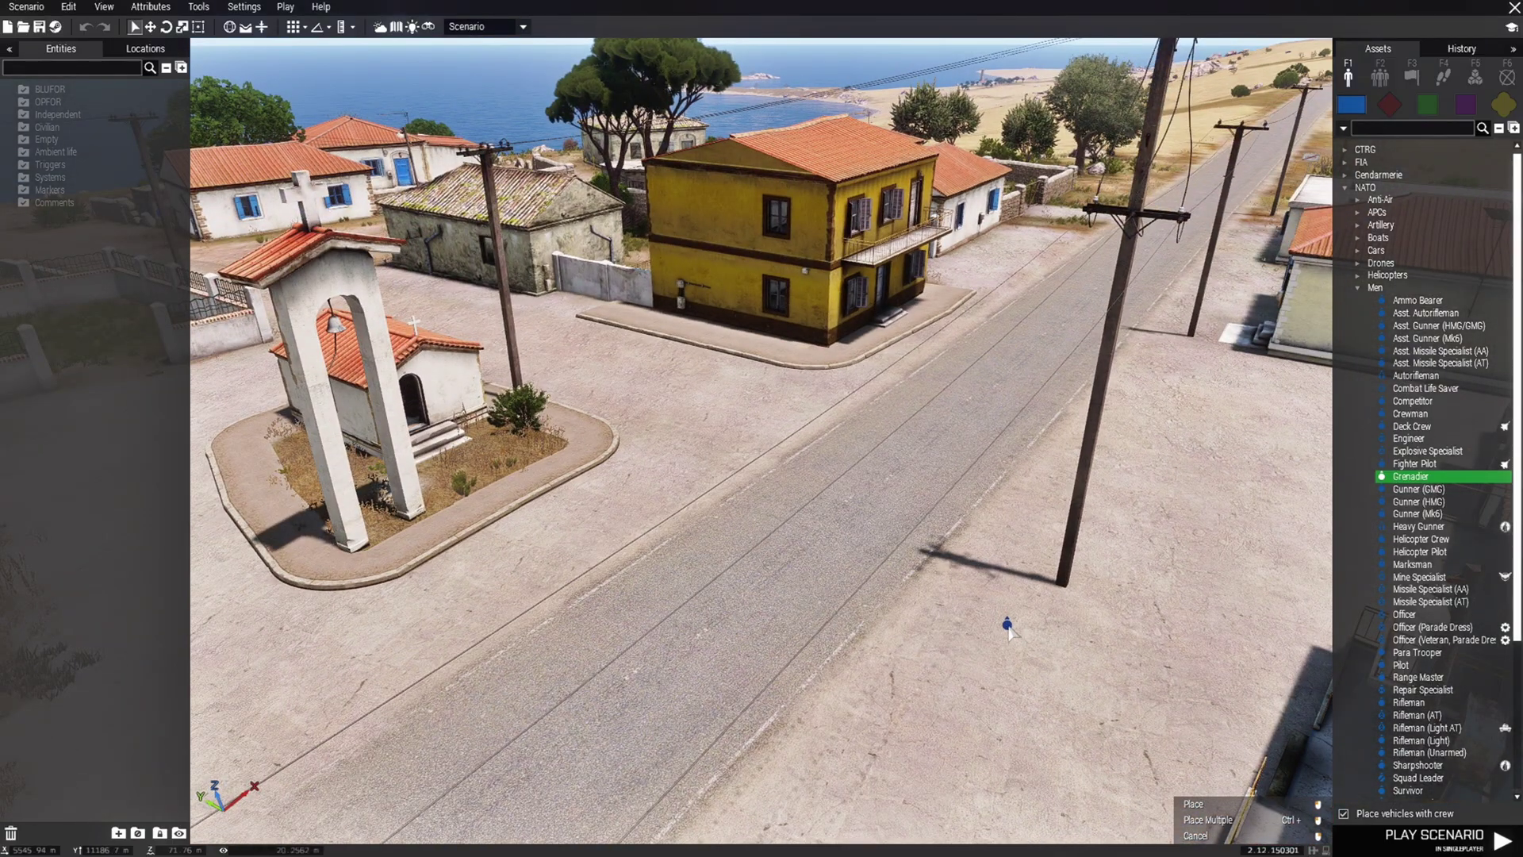
Place a NATO infantry Weapons Squad in the open field beyond the white flat-roofed house.
key(s)
key(d)
right_drag(1048, 692, 758, 698)
key(d)
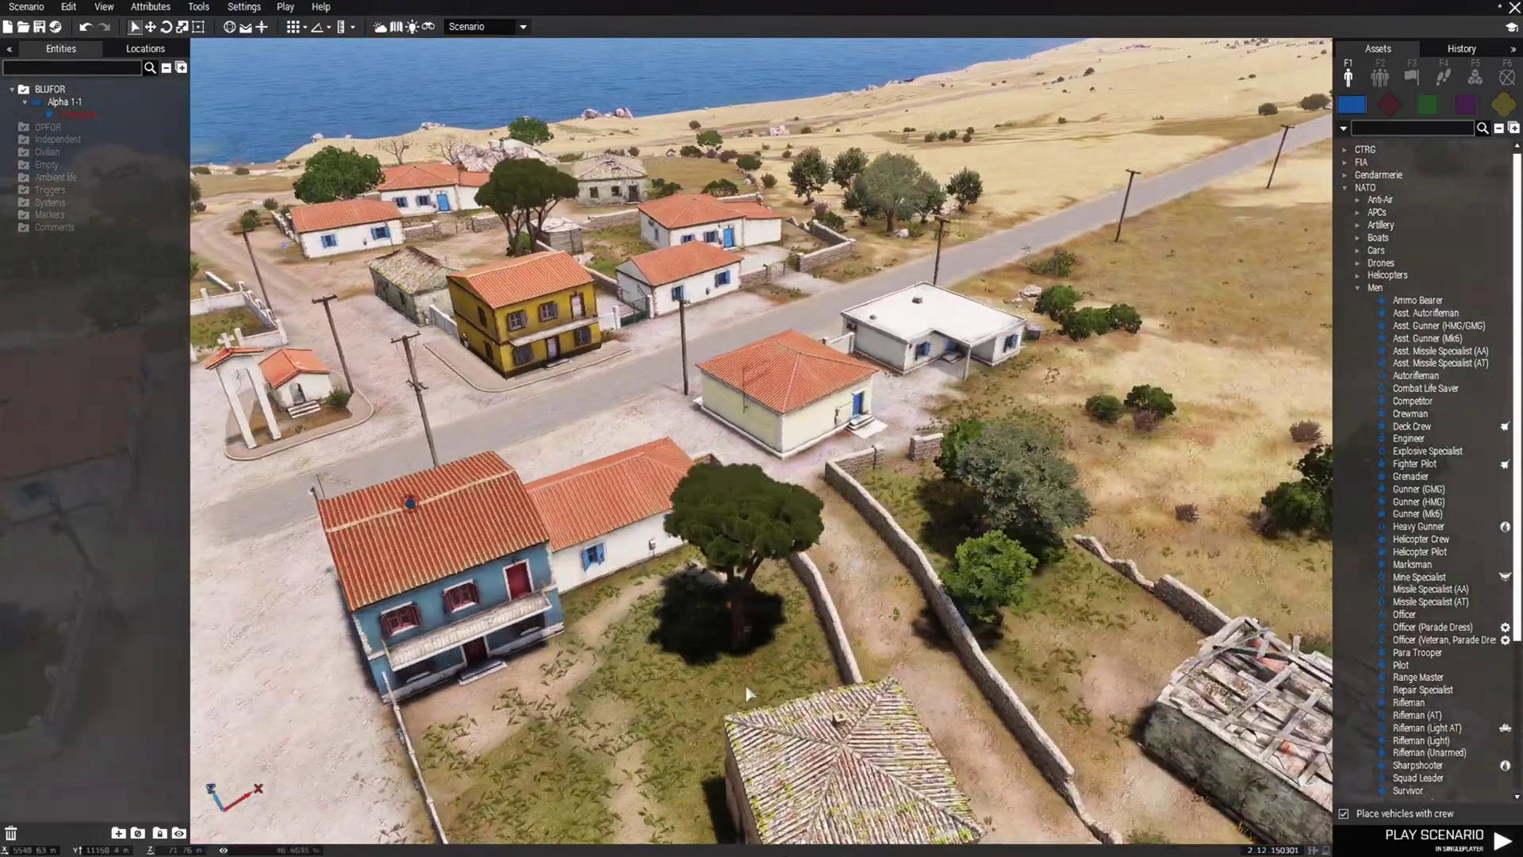
key(a)
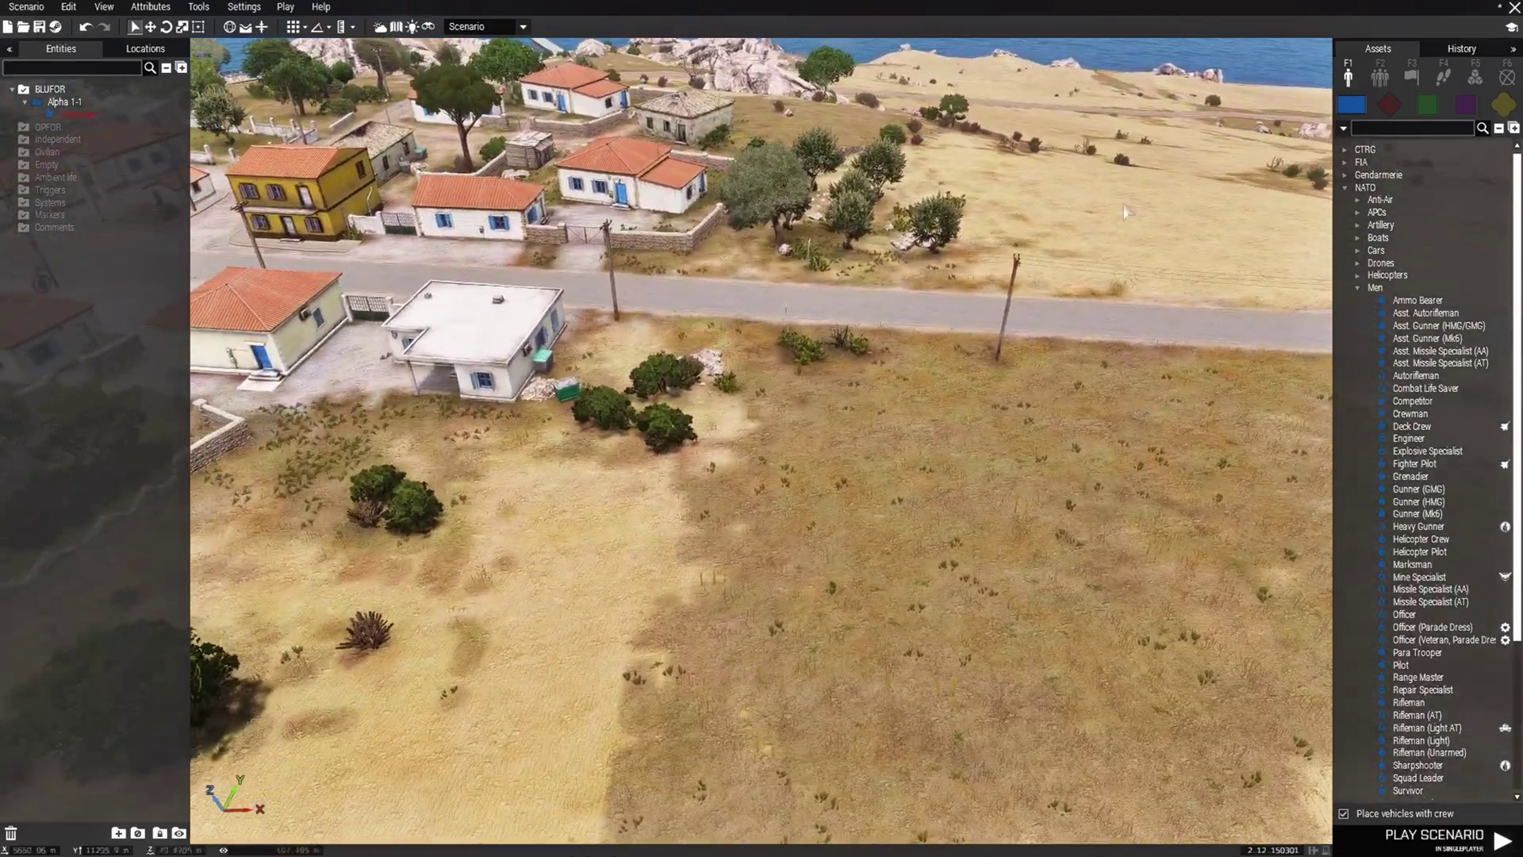
click(1379, 78)
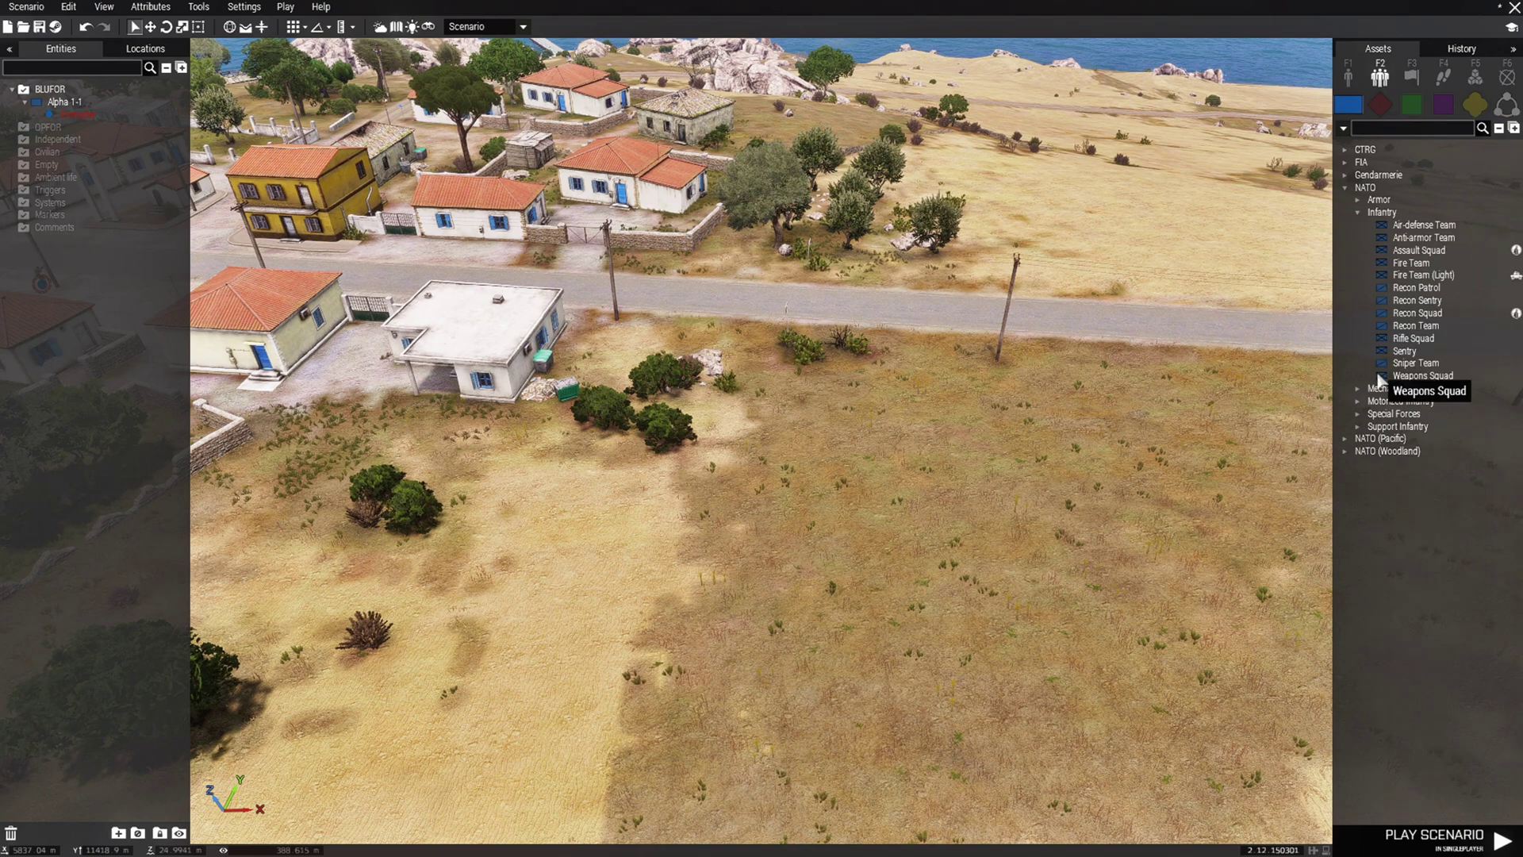
click(1416, 377)
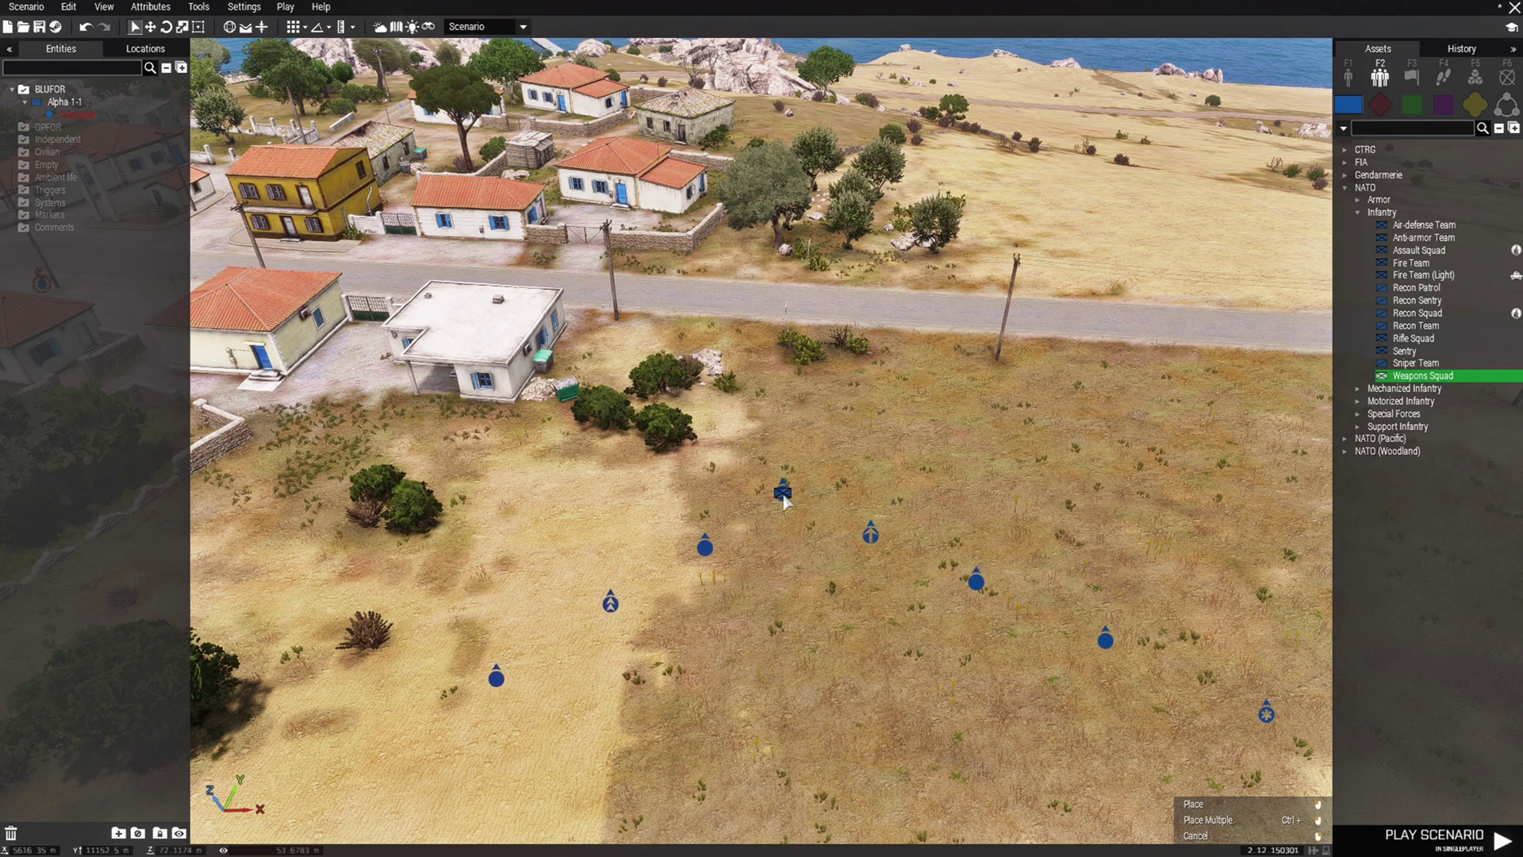
click(784, 514)
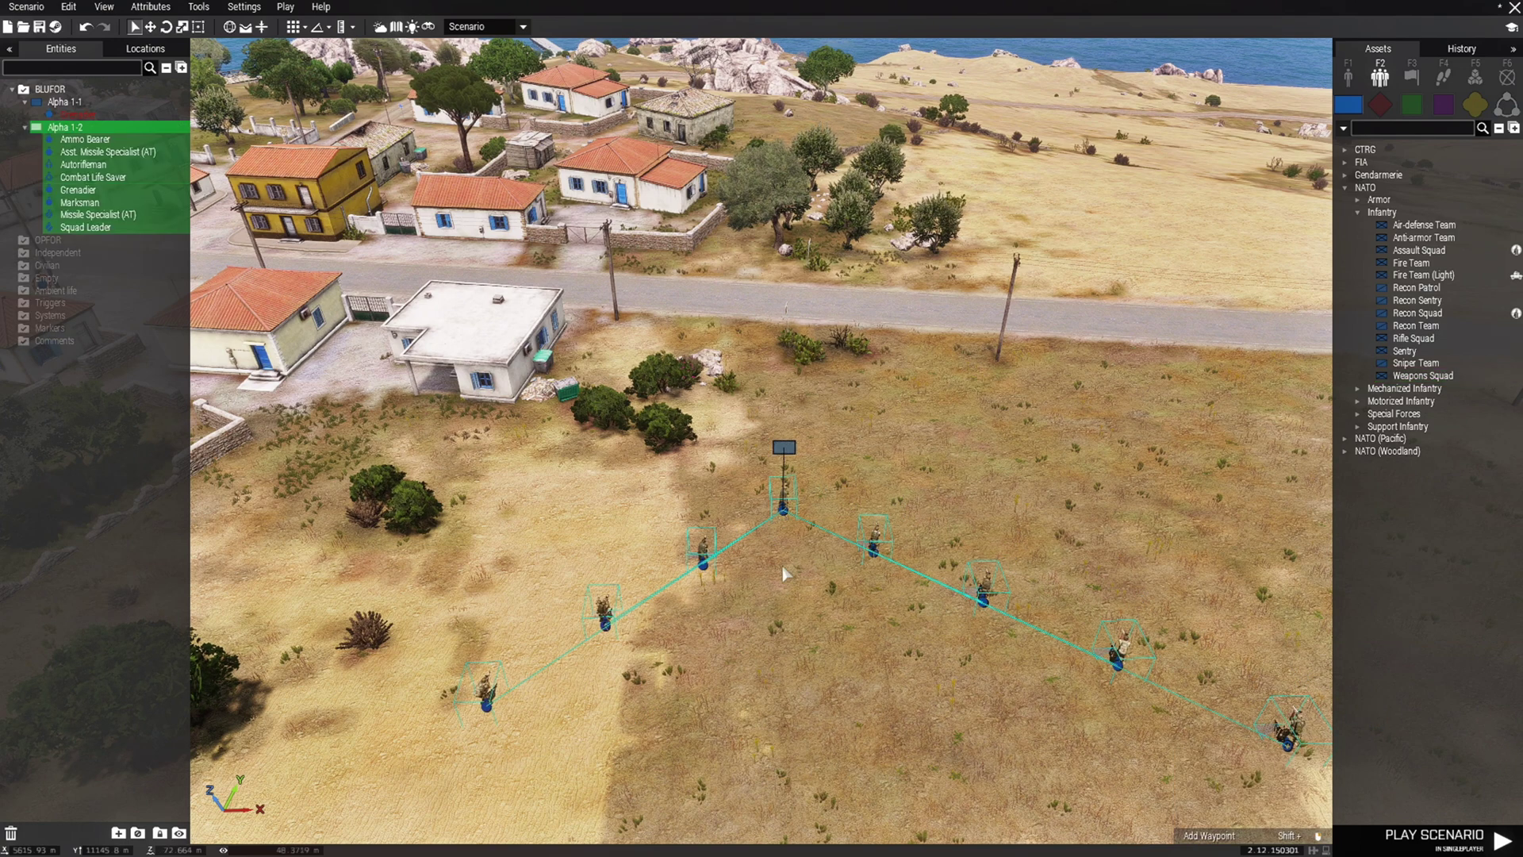
Delete the Ammo Bearer, Missile Specialist (AT), Asst. Missile Specialist (AT) and Combat Life Saver from the weapons squad.
scroll(777, 627, up, 2)
scroll(764, 614, up, 2)
right_click(763, 613)
click(681, 729)
drag(467, 675, 606, 614)
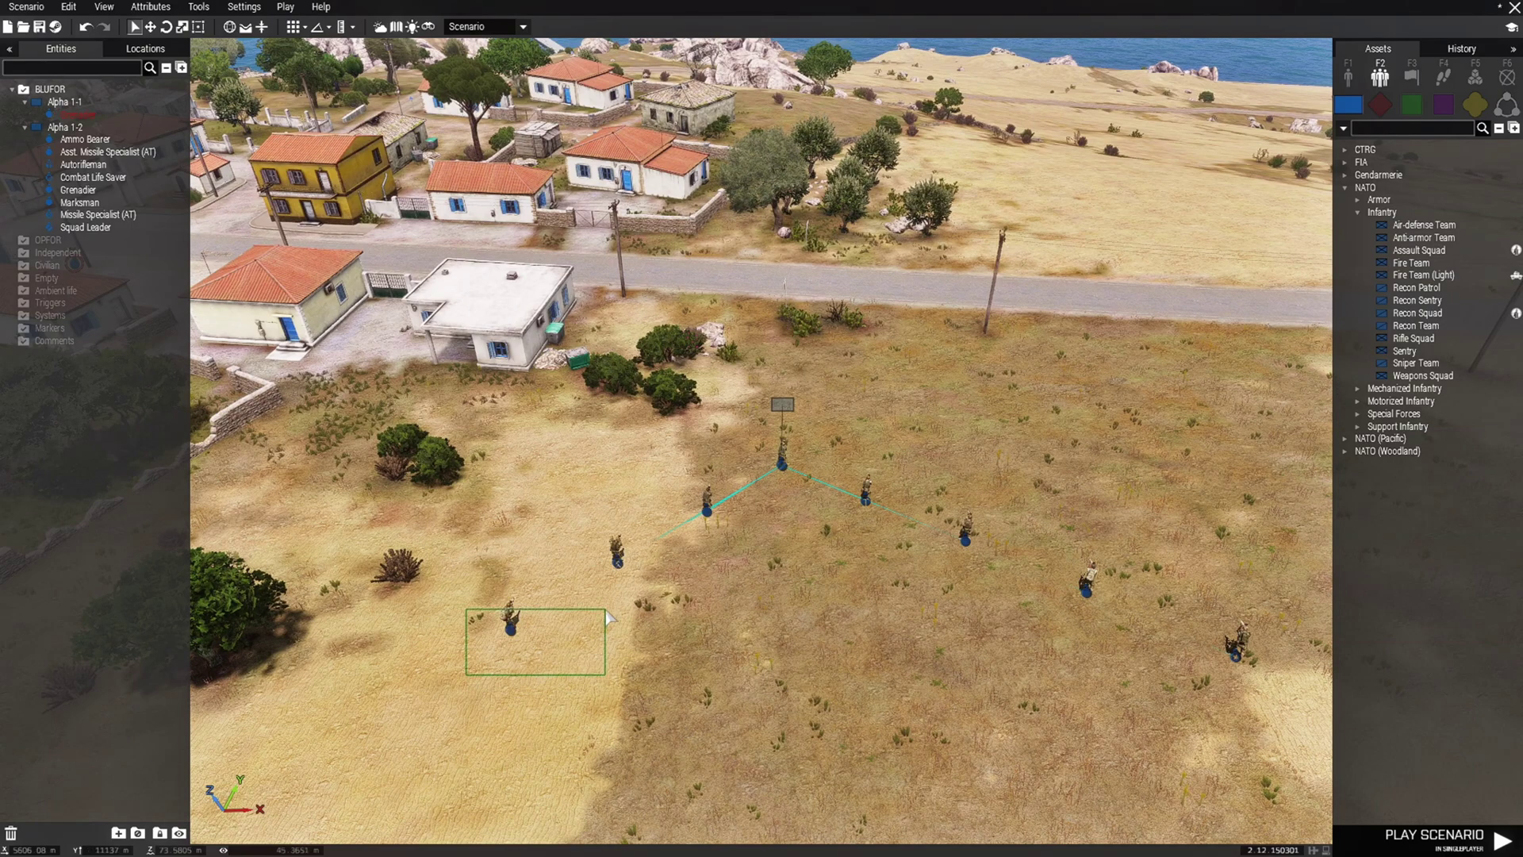
drag(867, 565, 1067, 466)
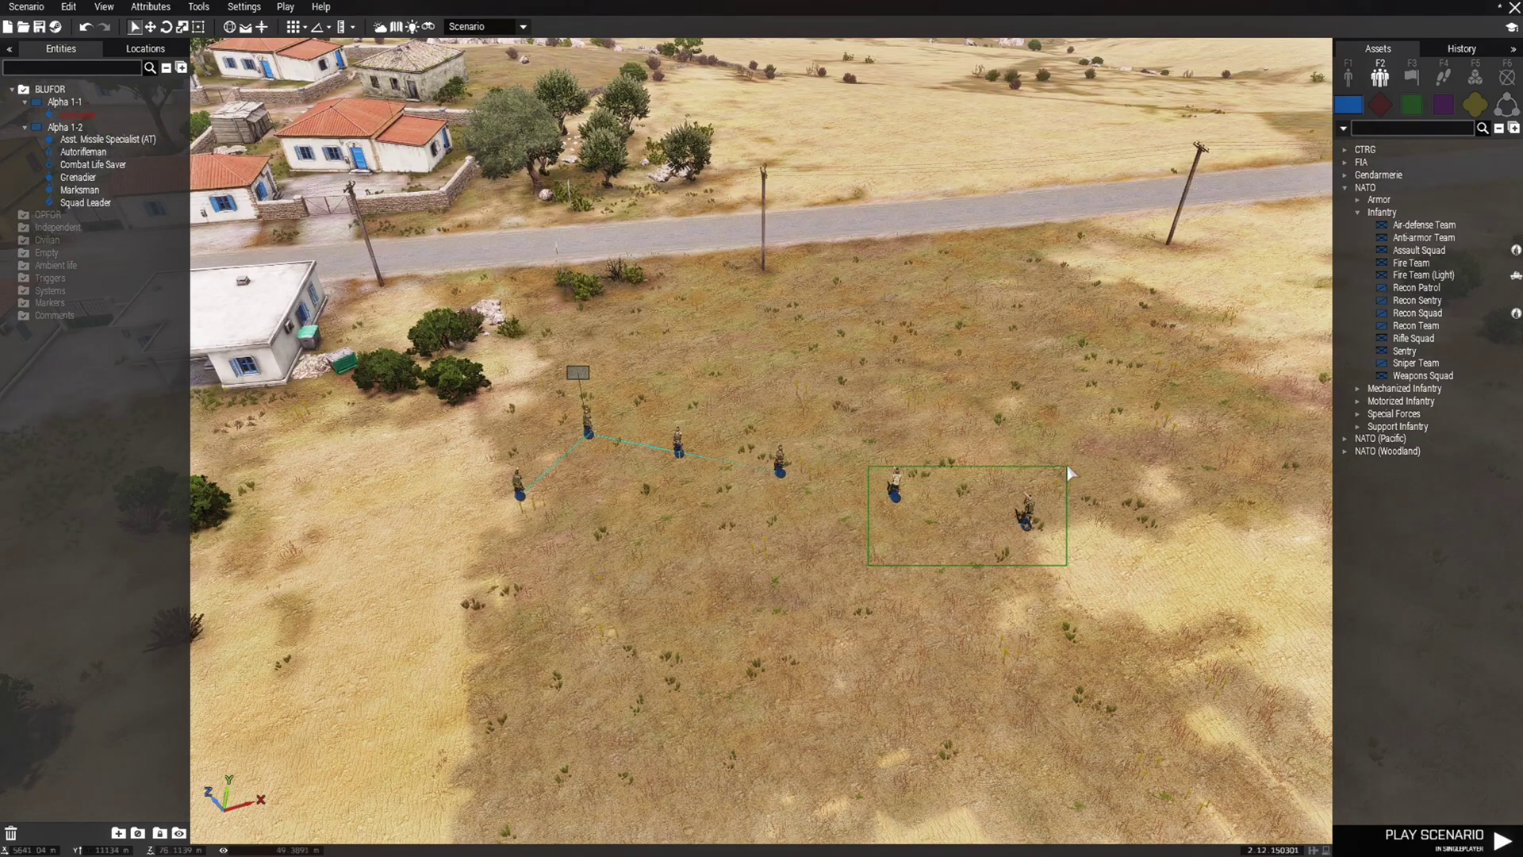
key(Delete)
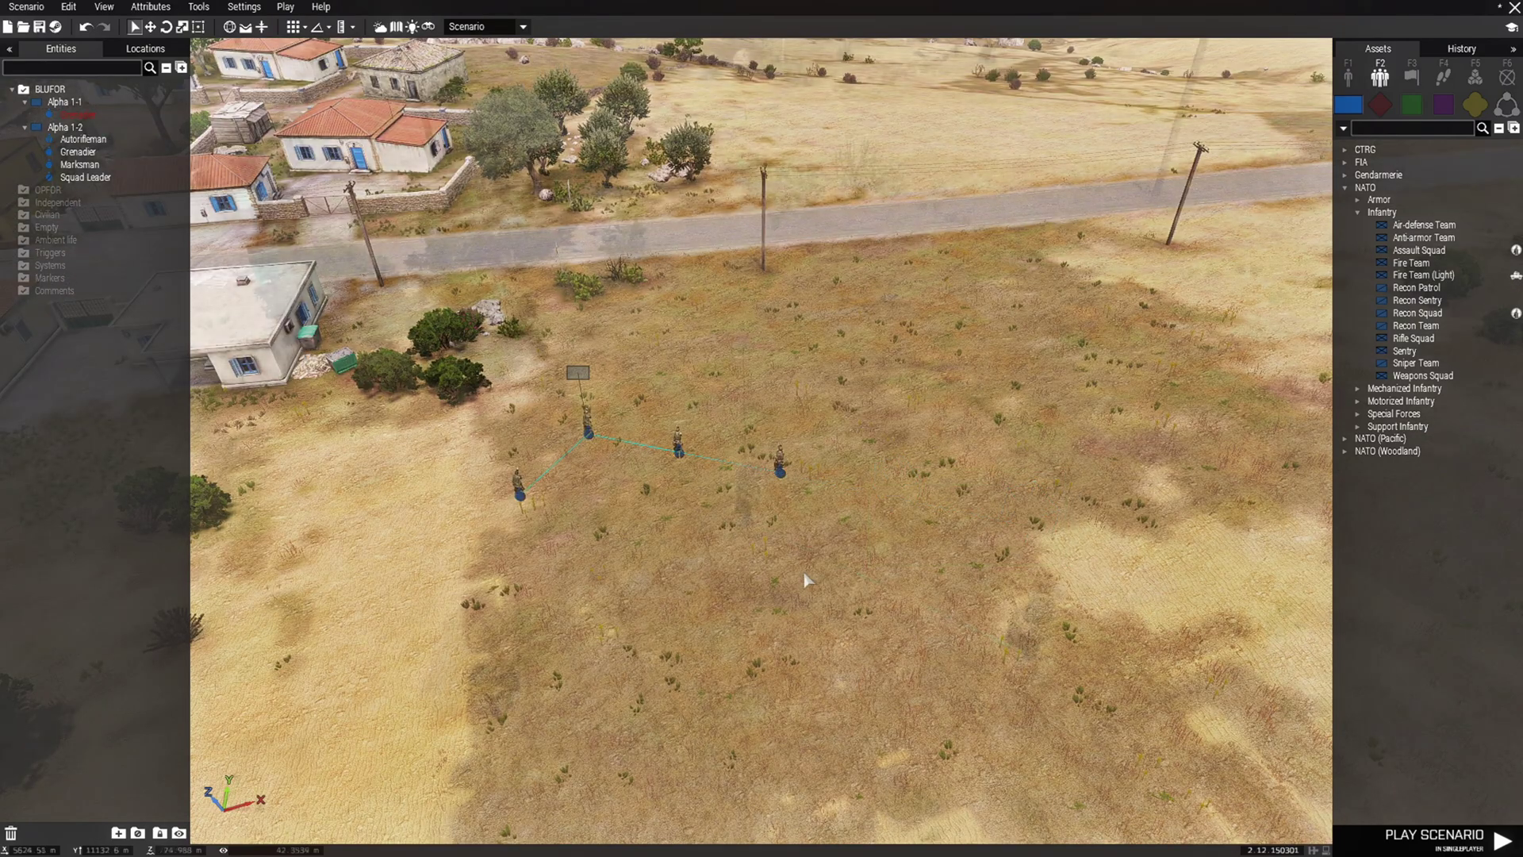
Set the Squad Leader's init code to "[group this, getPos this, 150] call BIS_fnc_TaskPatrol;".
scroll(806, 580, up, 3)
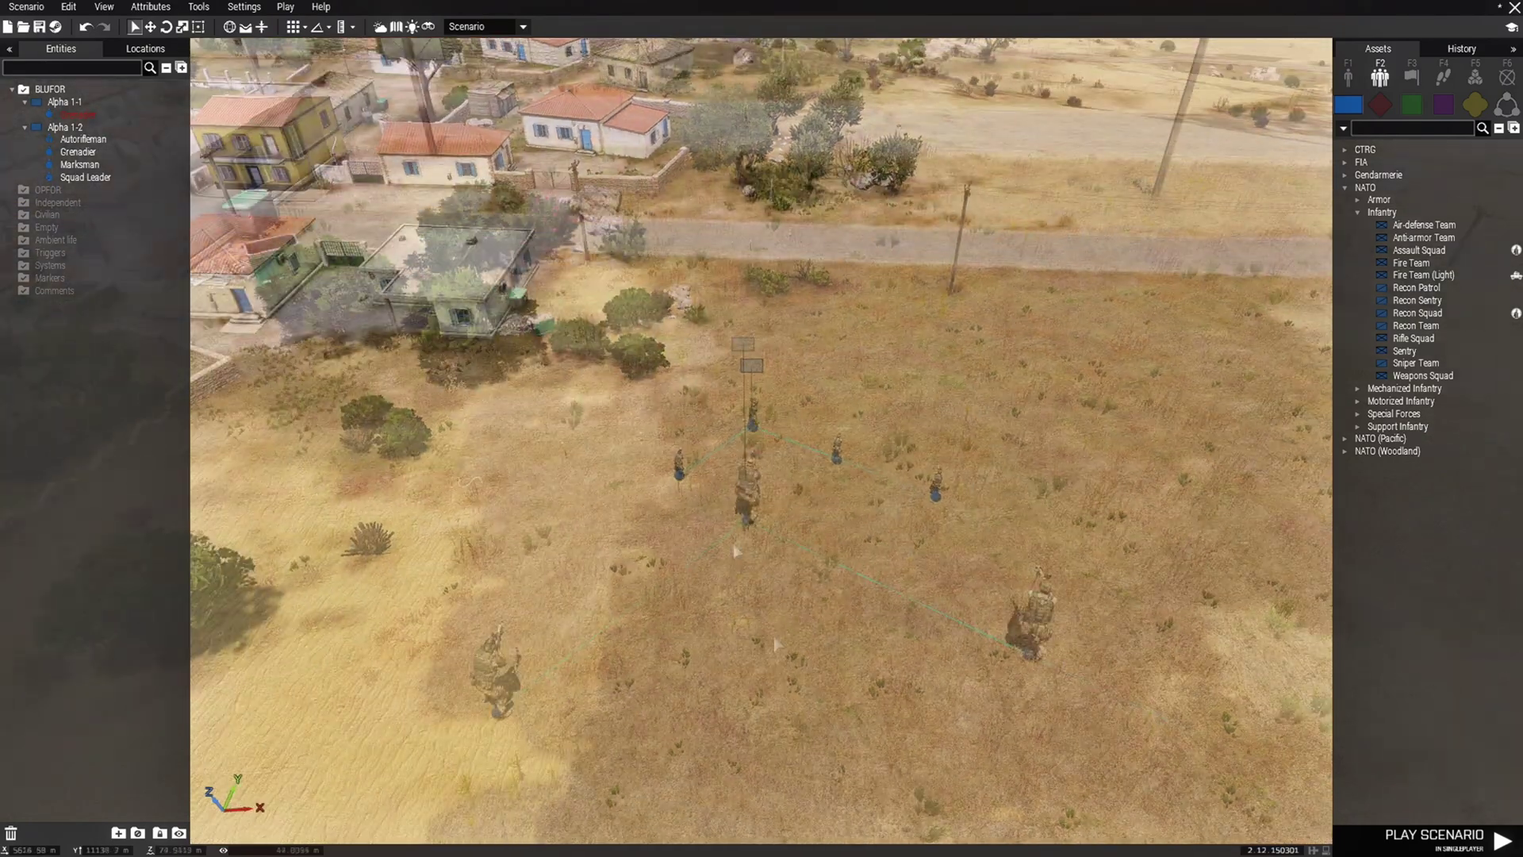
scroll(778, 653, up, 2)
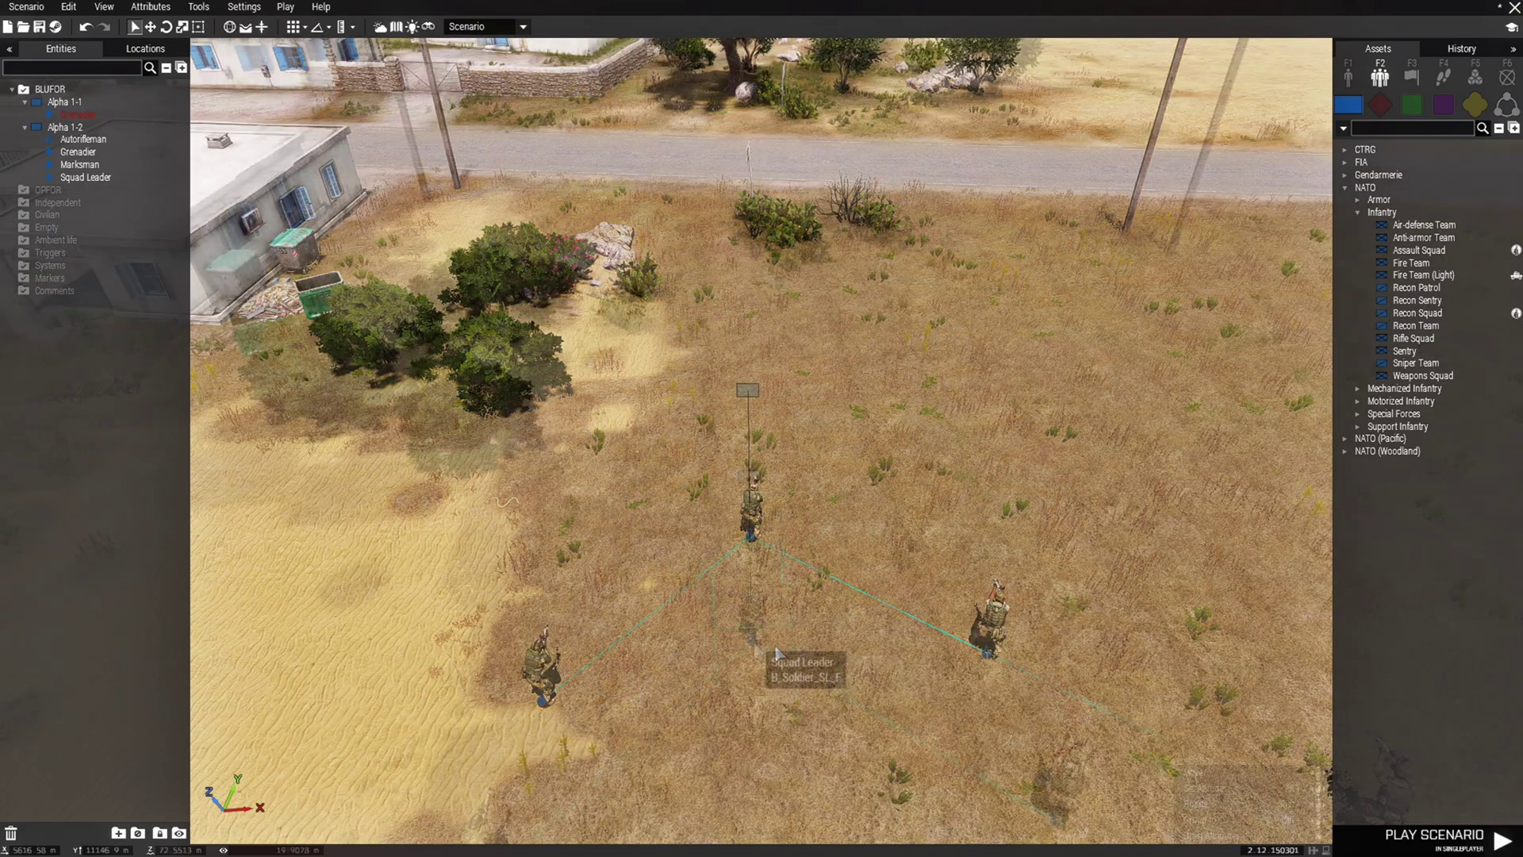
click(752, 631)
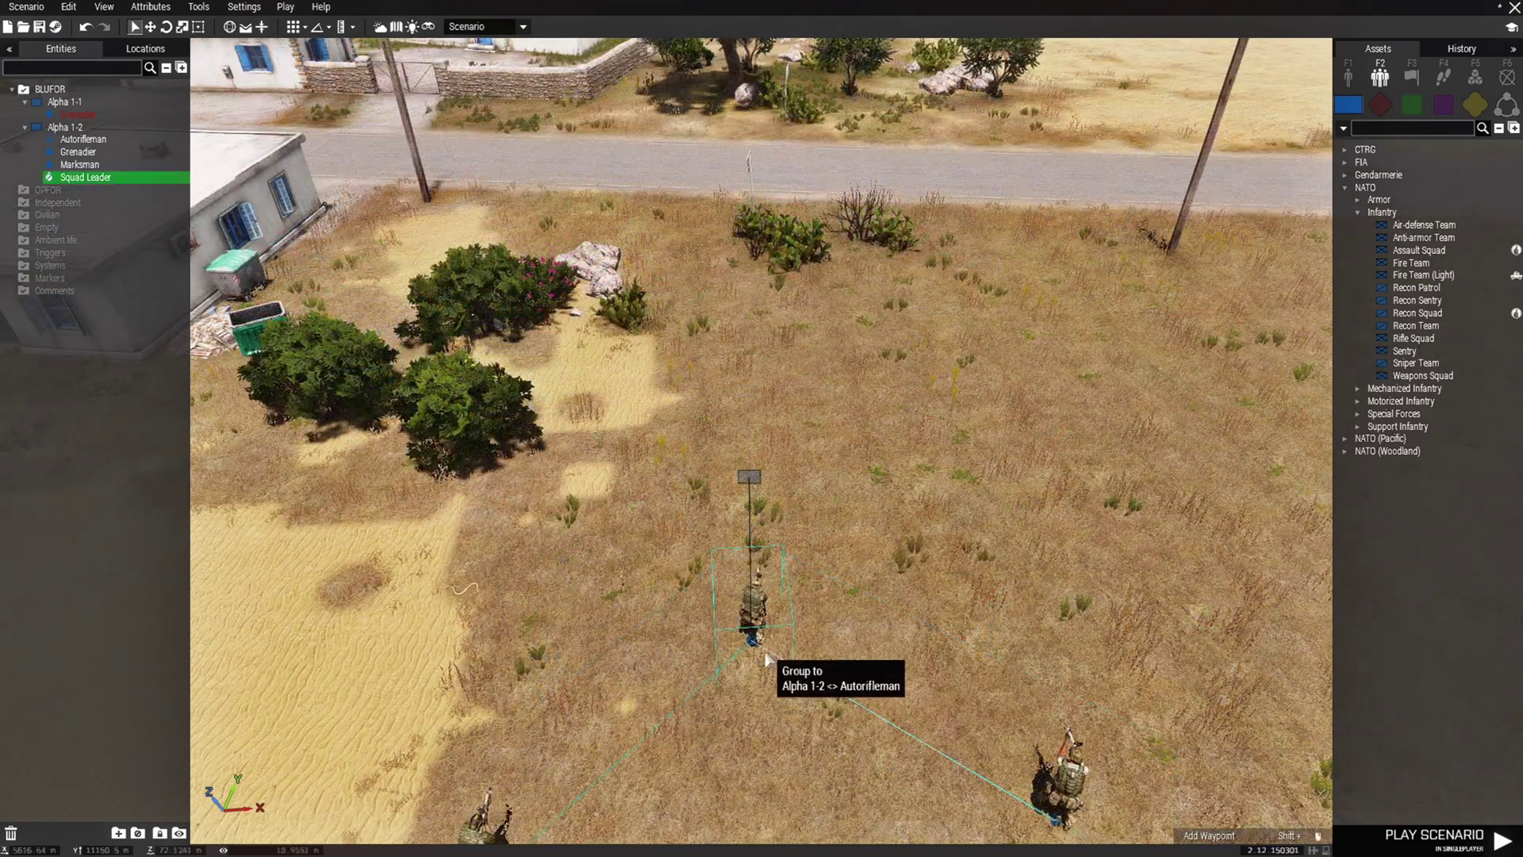
double_click(753, 644)
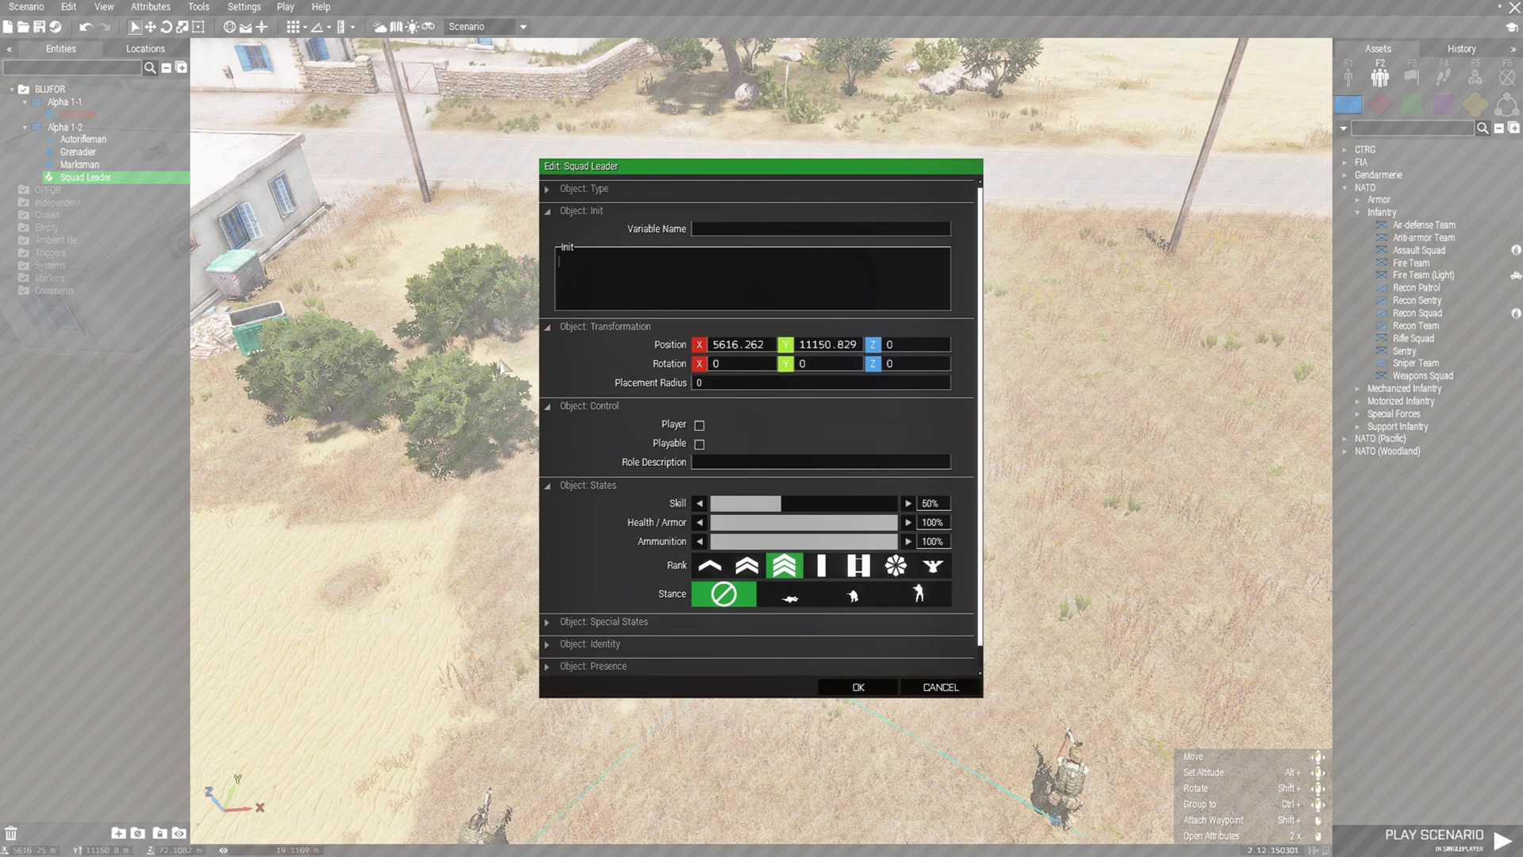
text([)
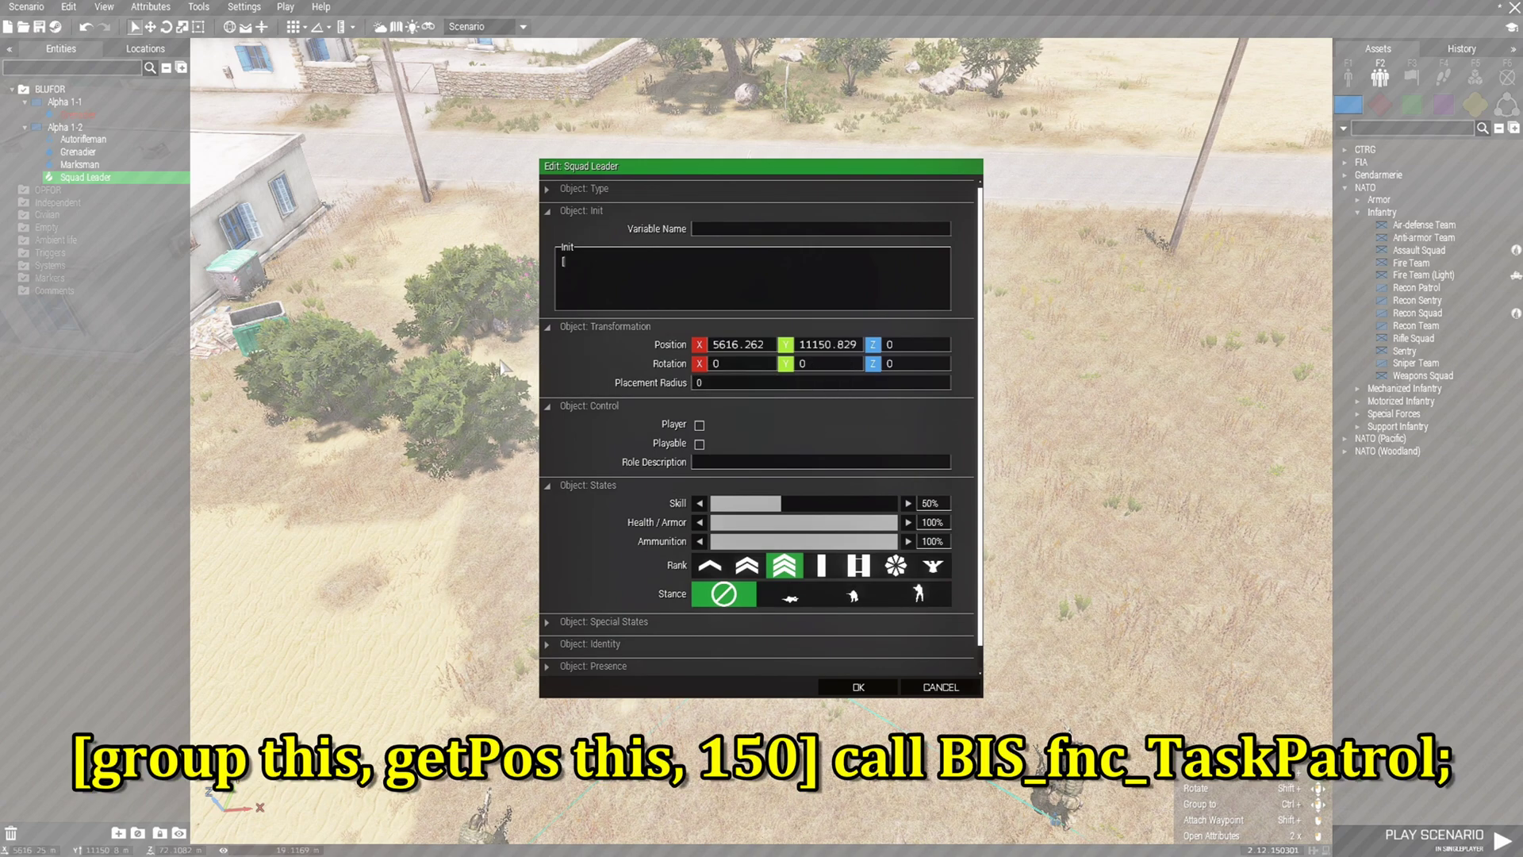
text(gro)
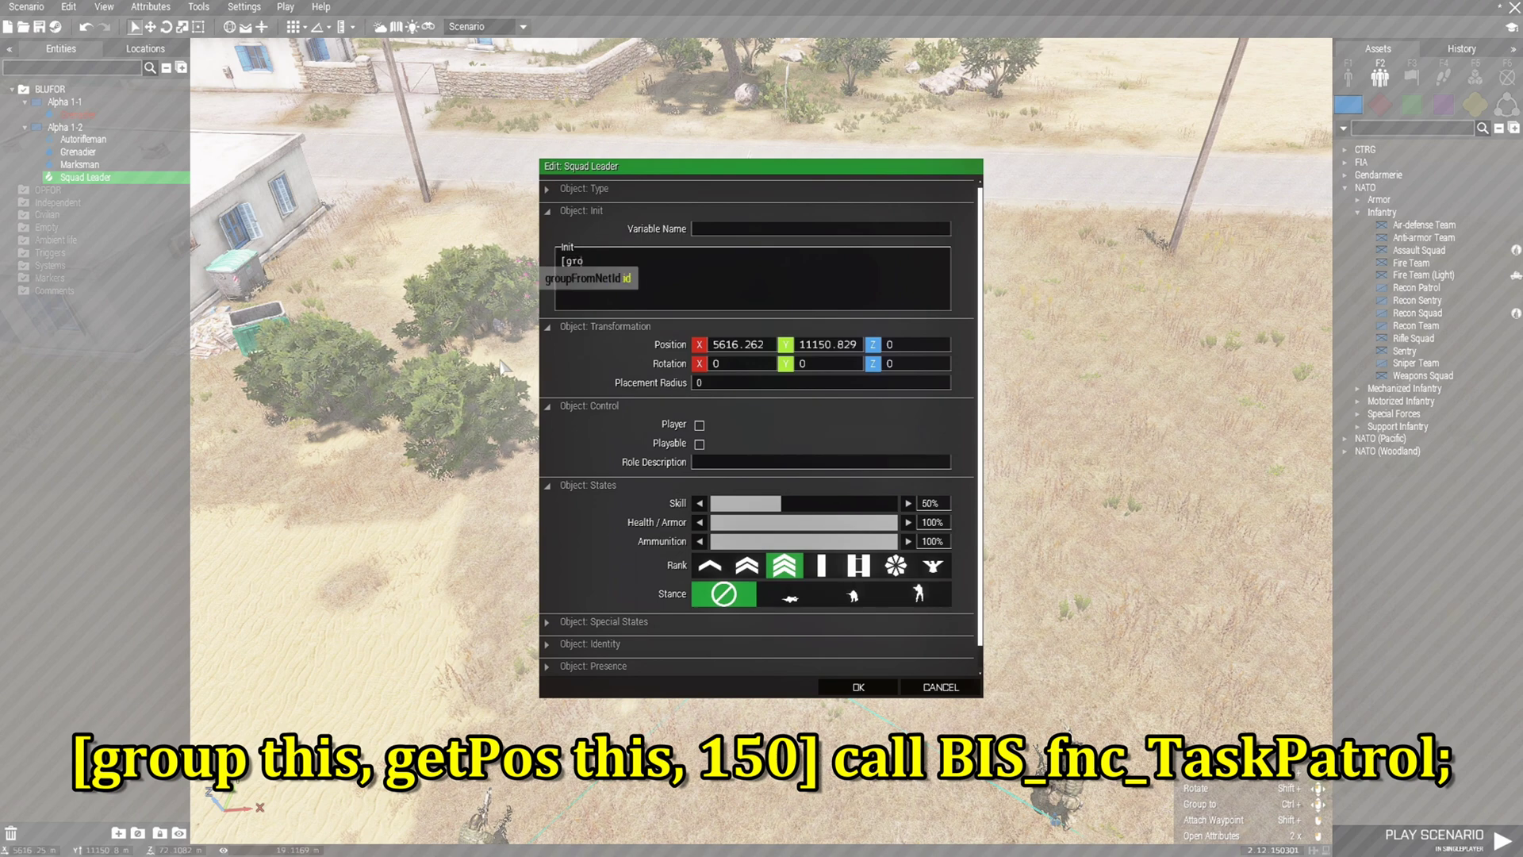
text(up this)
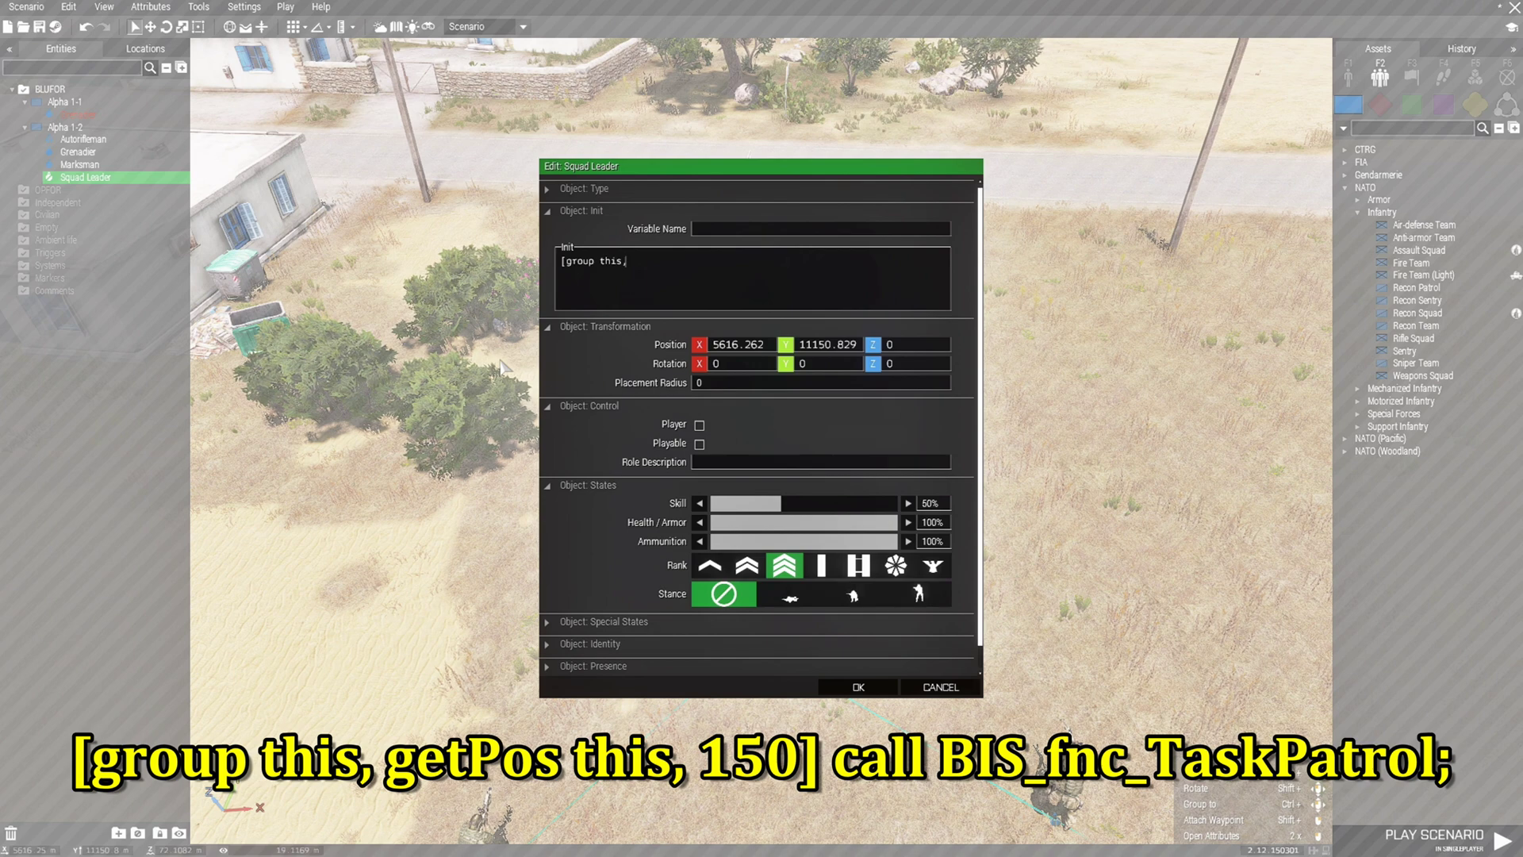
text(, getPos)
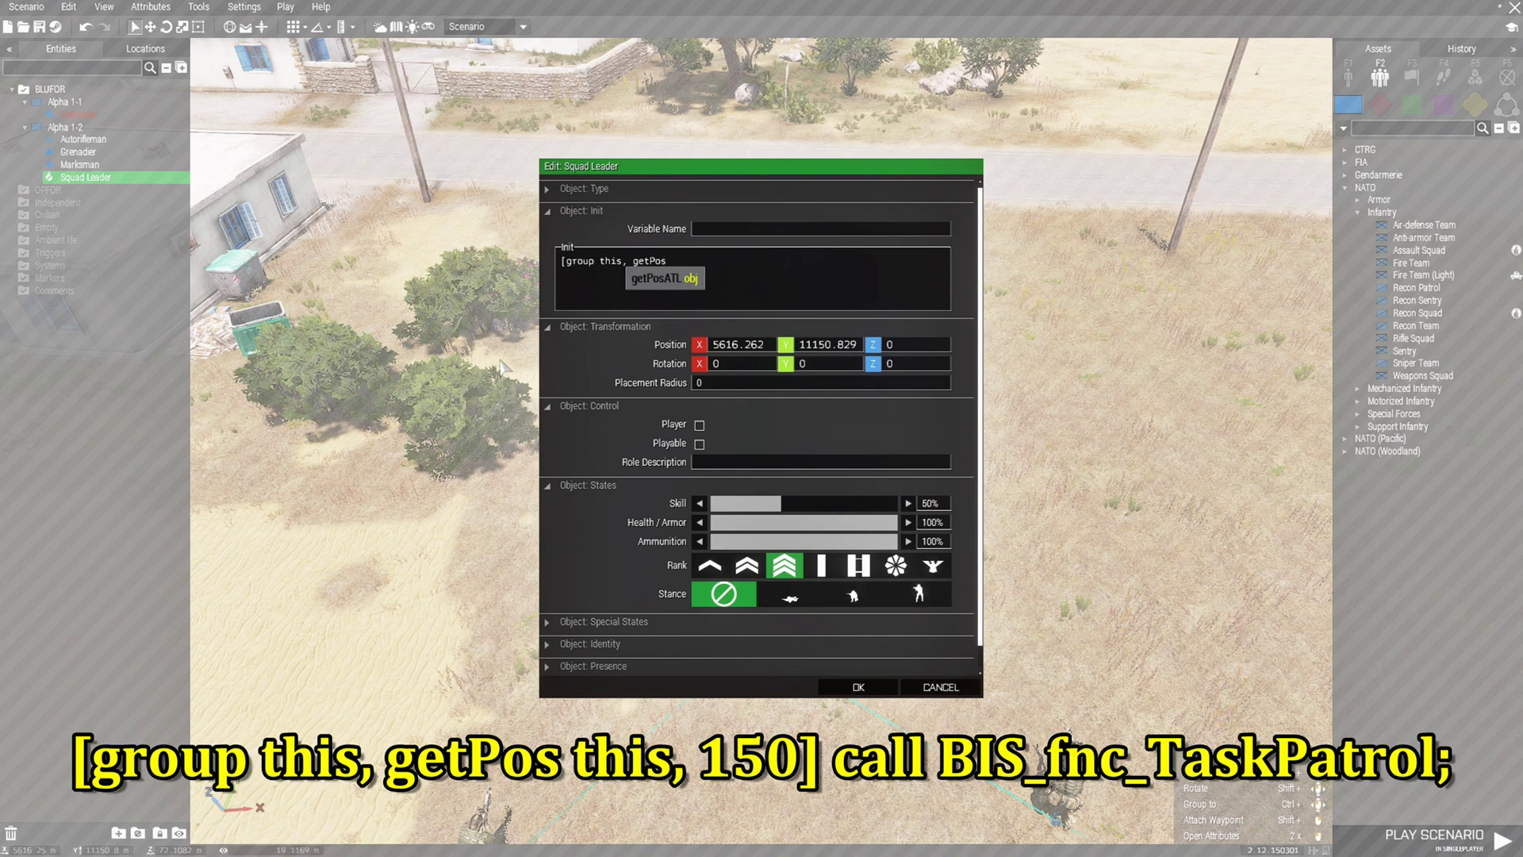
text(this, 150)
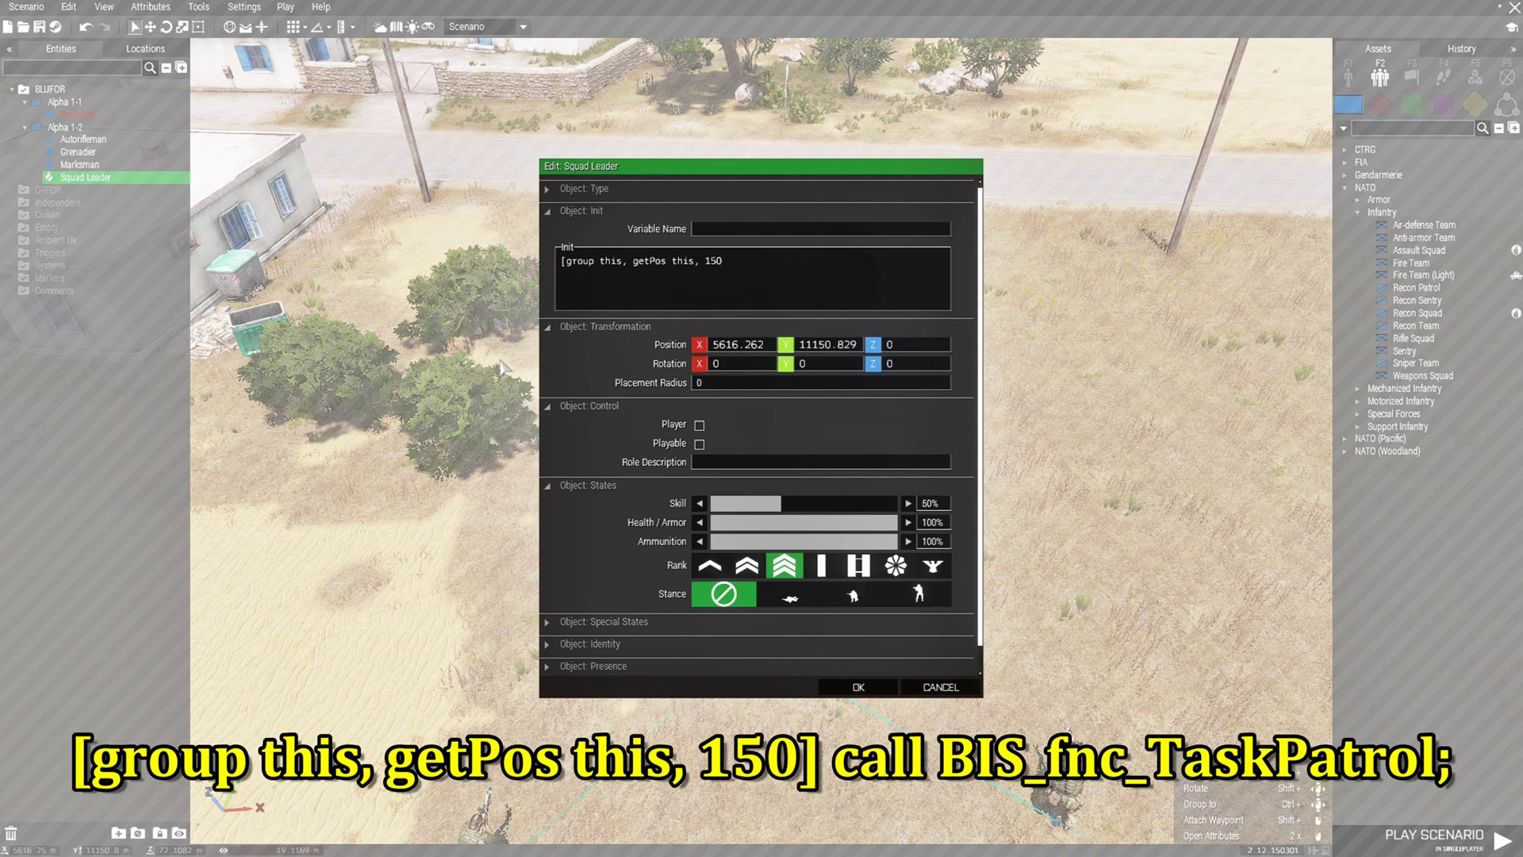
text(] call B)
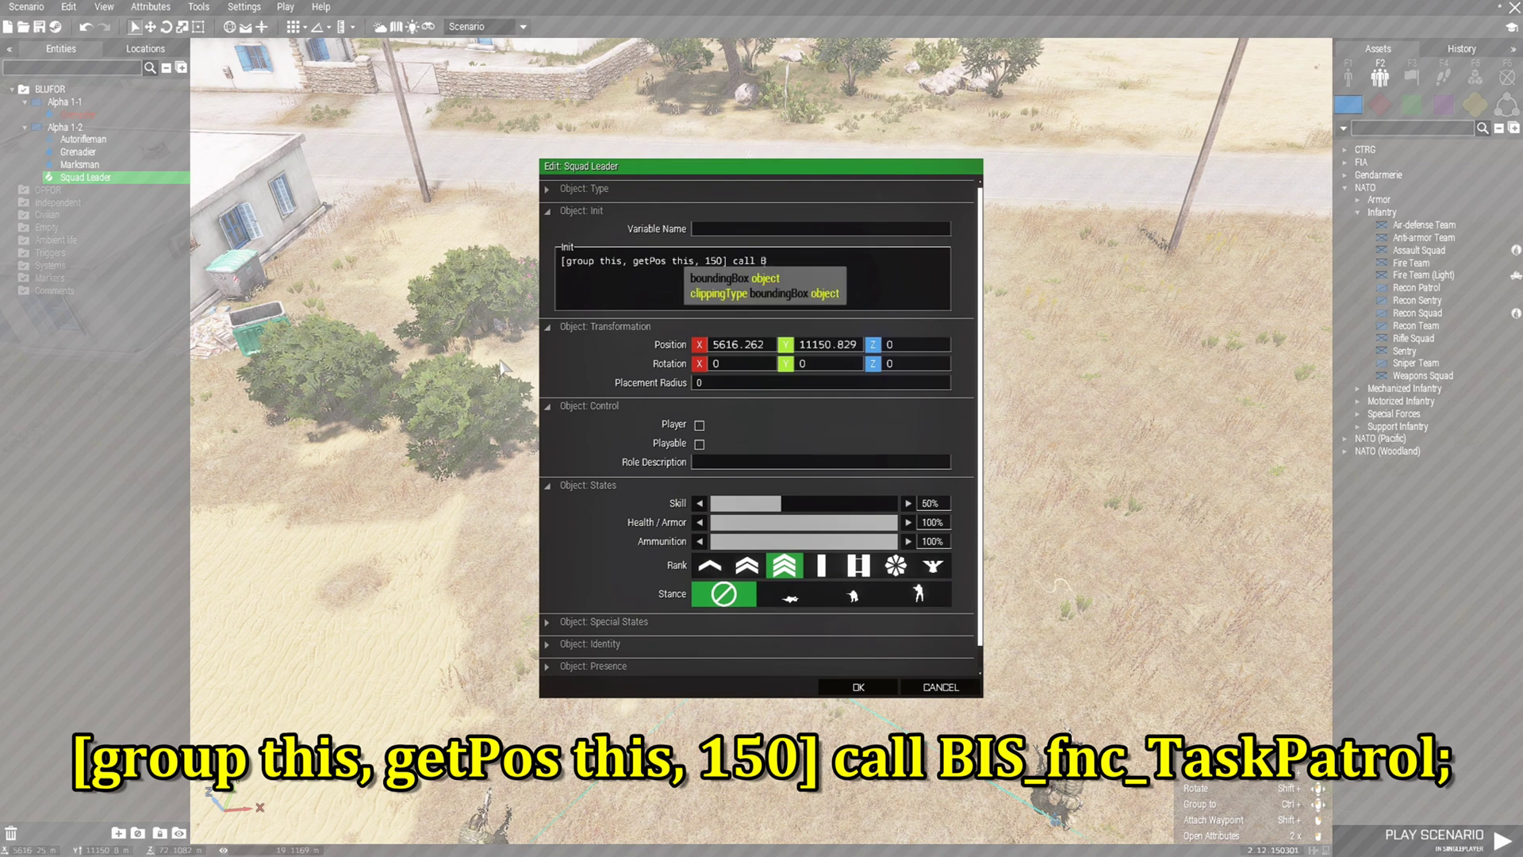
text(IS)
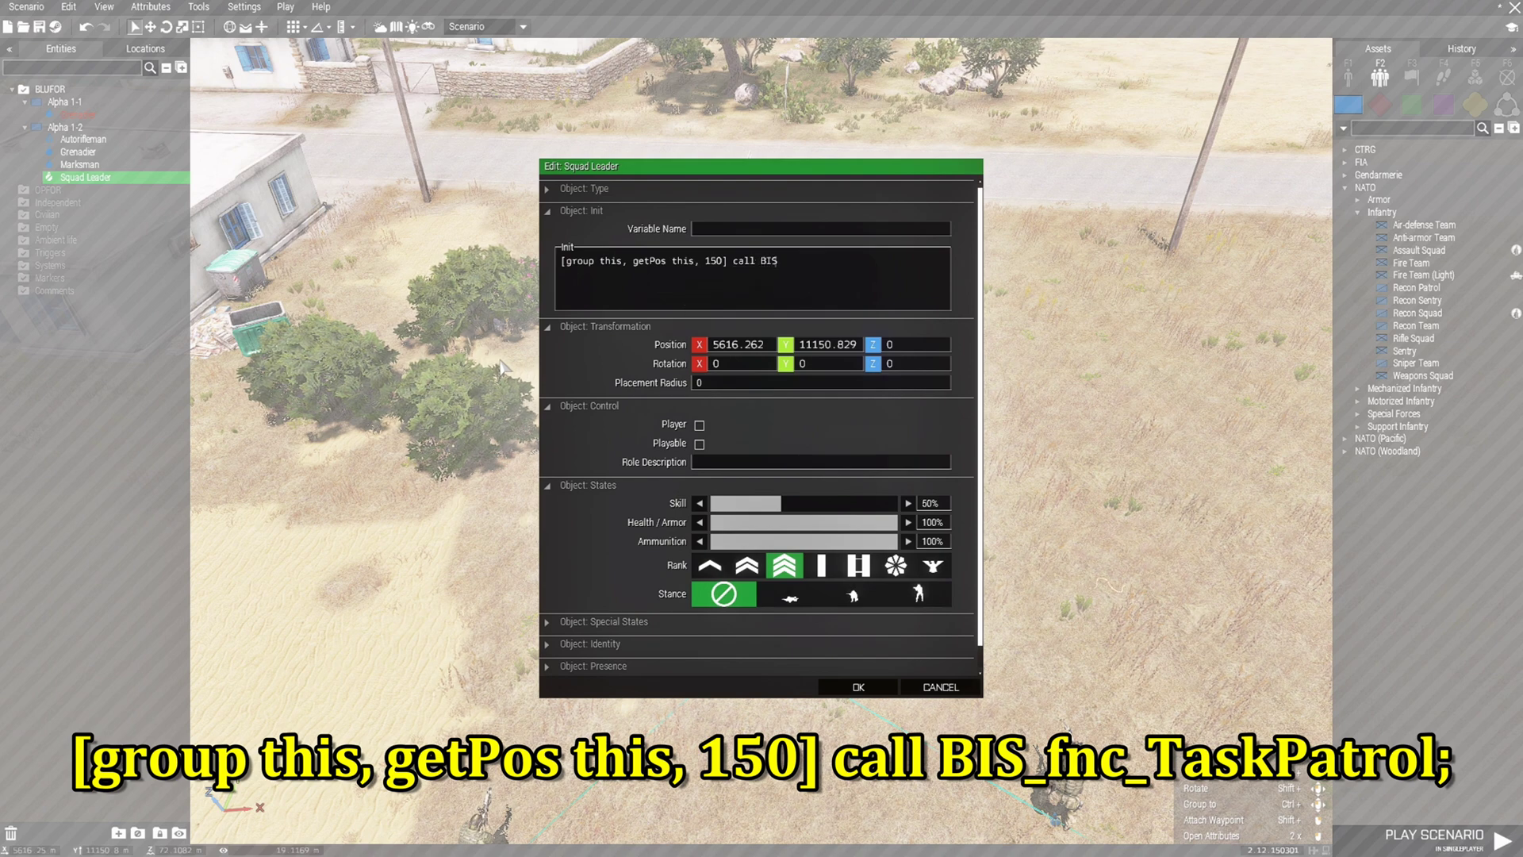
text(_fnc)
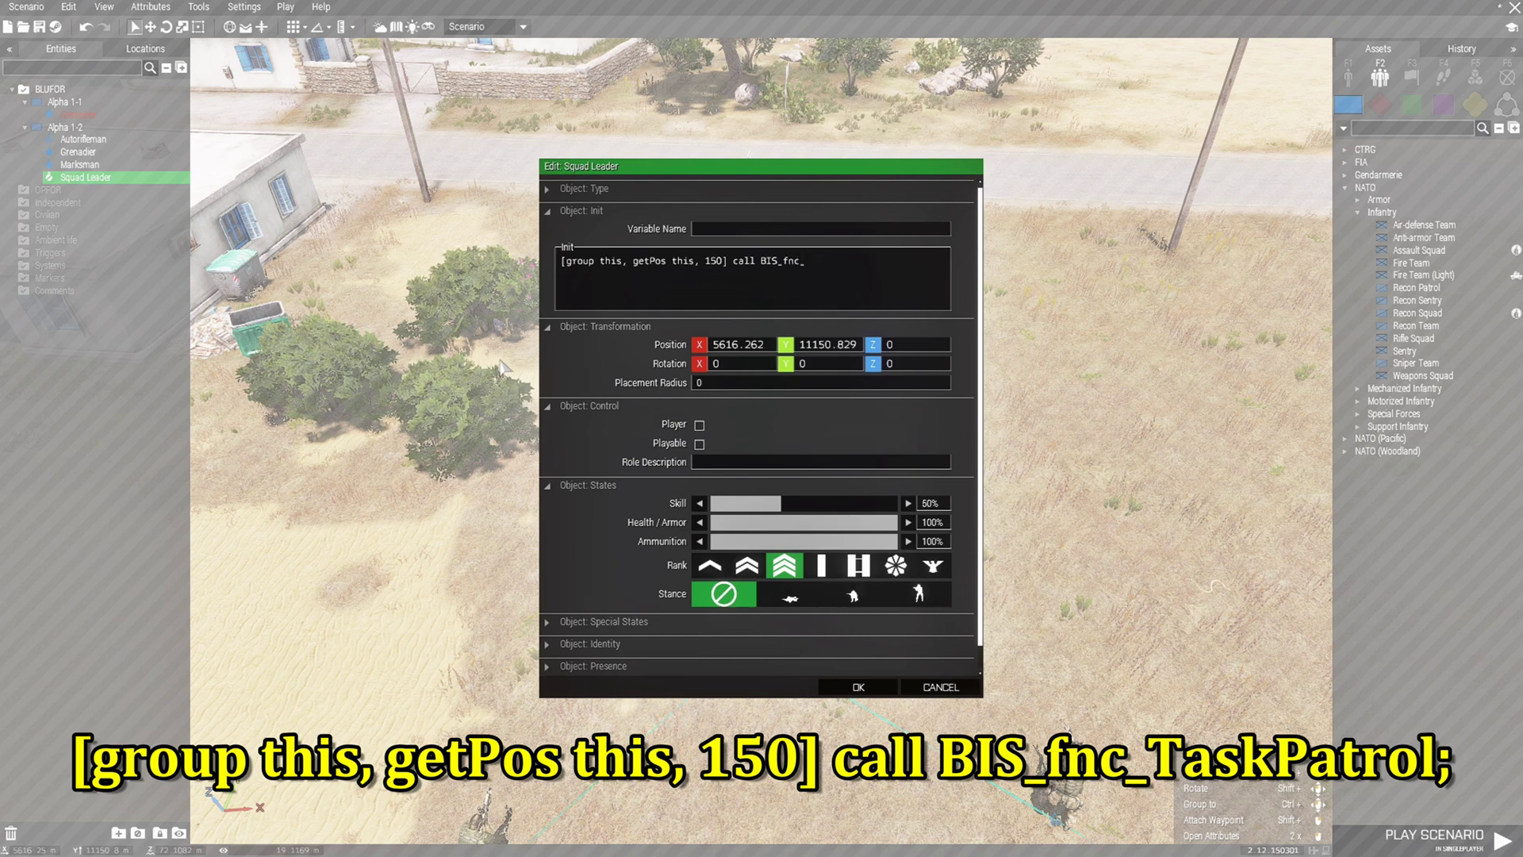
text(_TaskPatrol;)
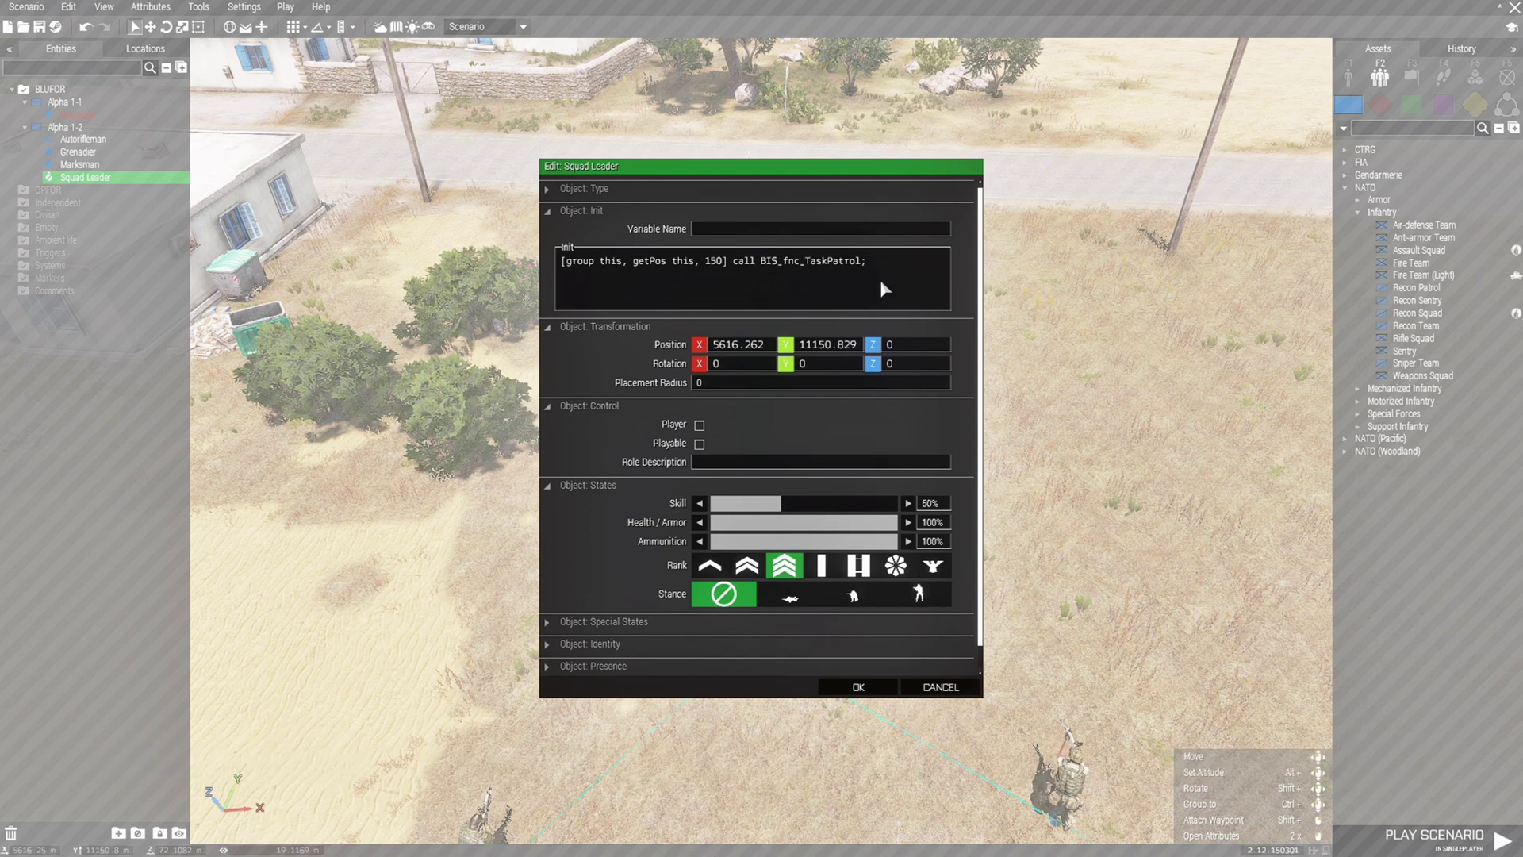
click(859, 687)
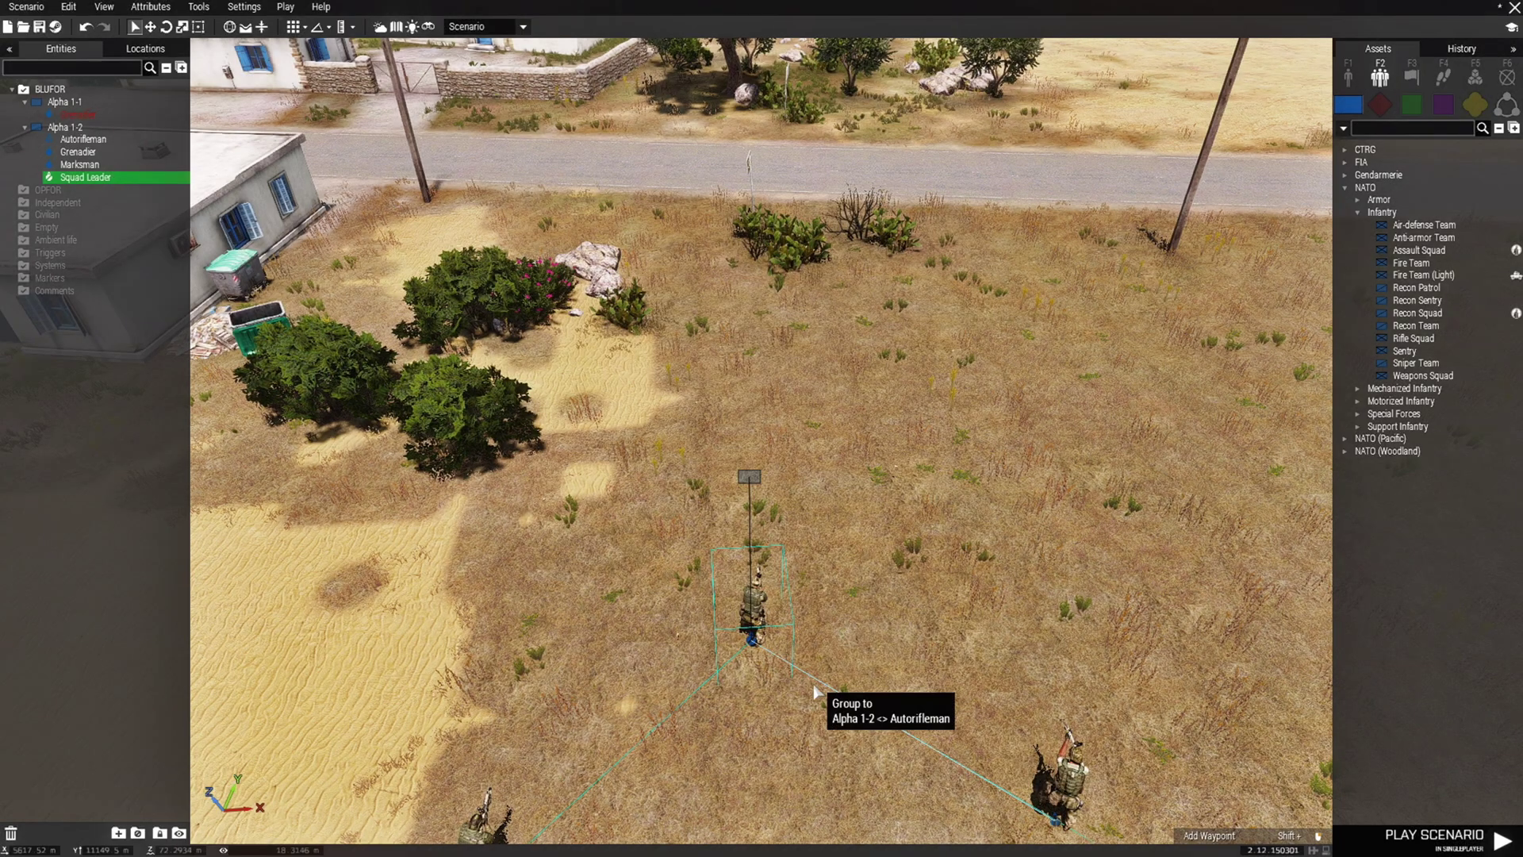
Play the scenario in singleplayer and switch to the spectator camera.
click(790, 749)
scroll(787, 758, down, 5)
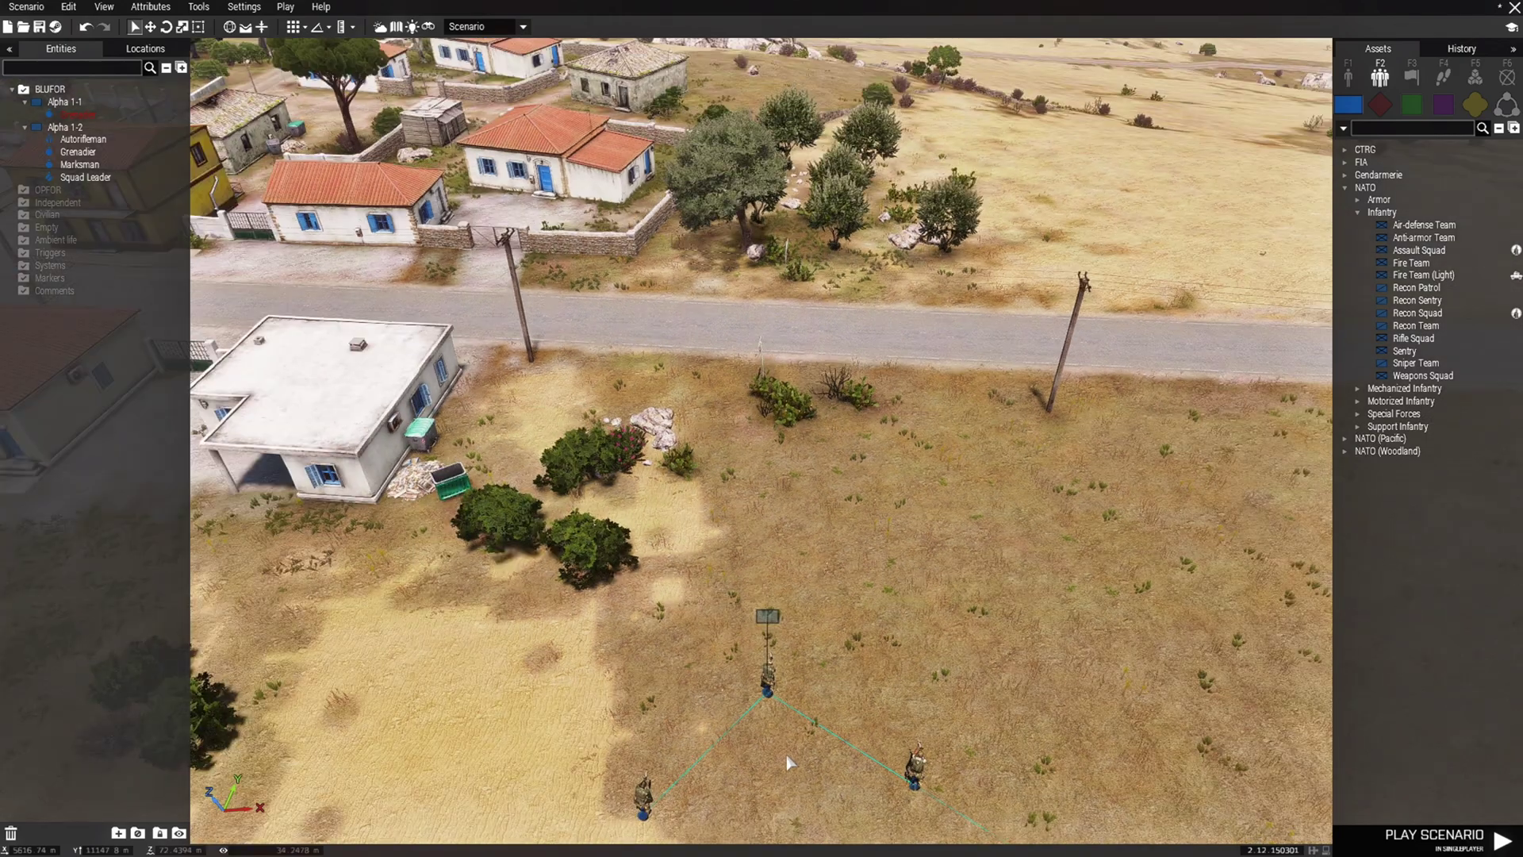
click(1428, 837)
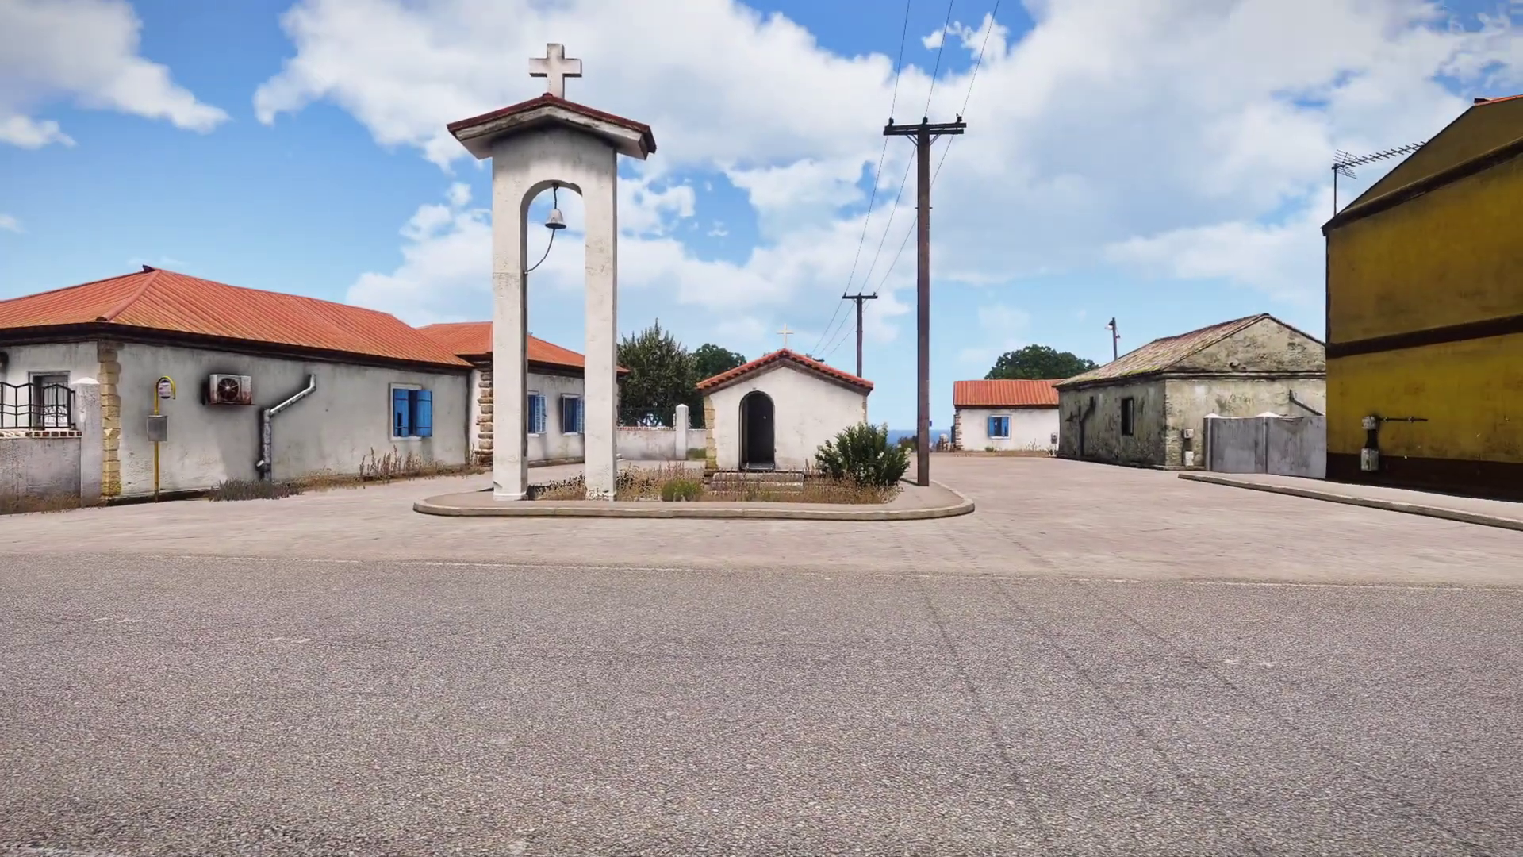
key(Escape)
click(413, 770)
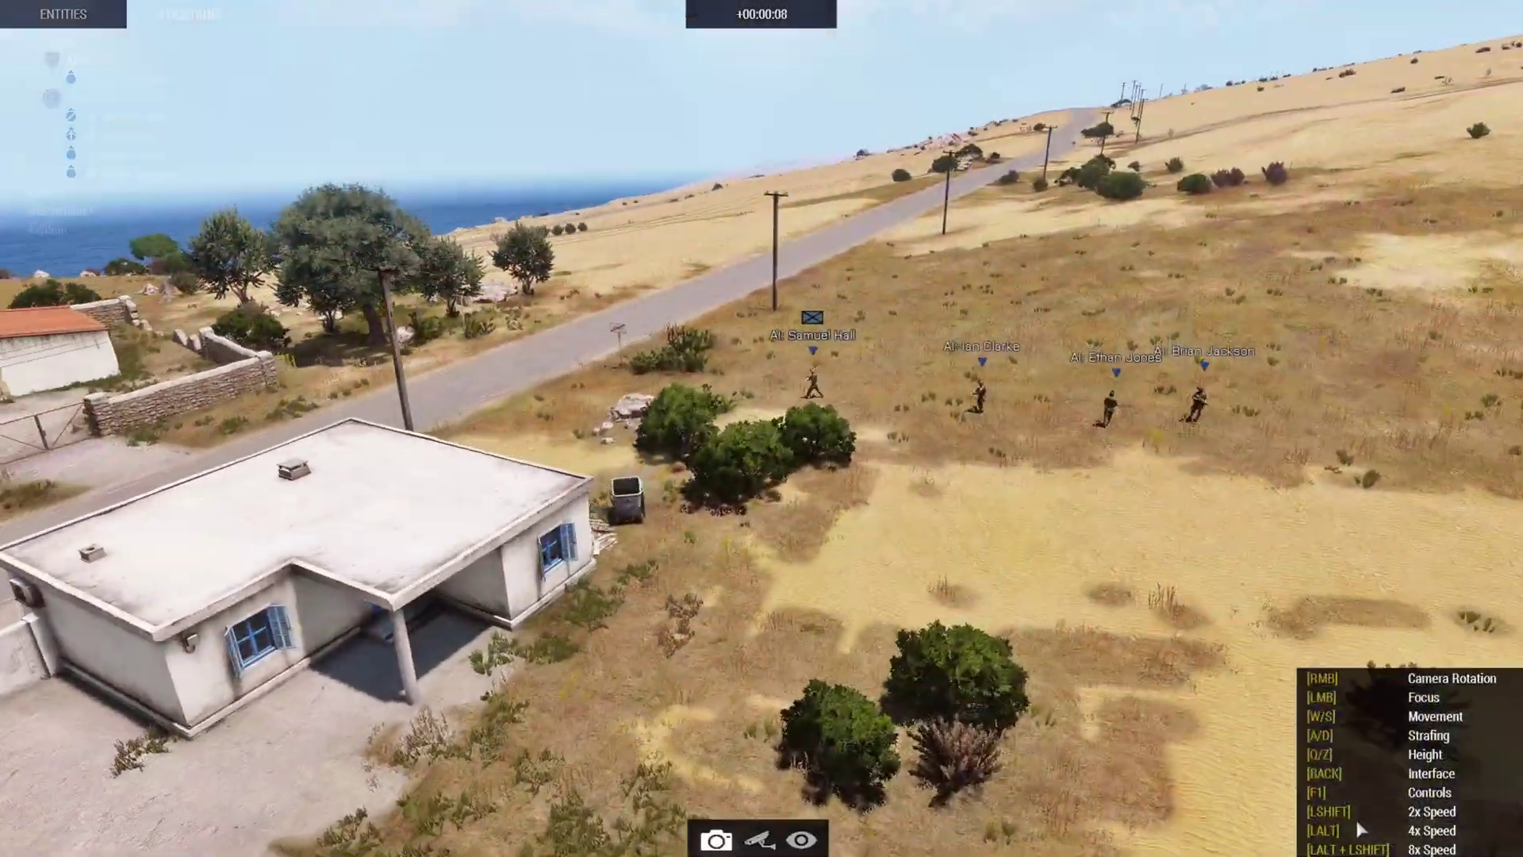
Follow the four-man squad with the free spectator camera and examine how it moves off on patrol.
key(w)
key(d)
right_drag(1347, 826, 1246, 856)
key(s)
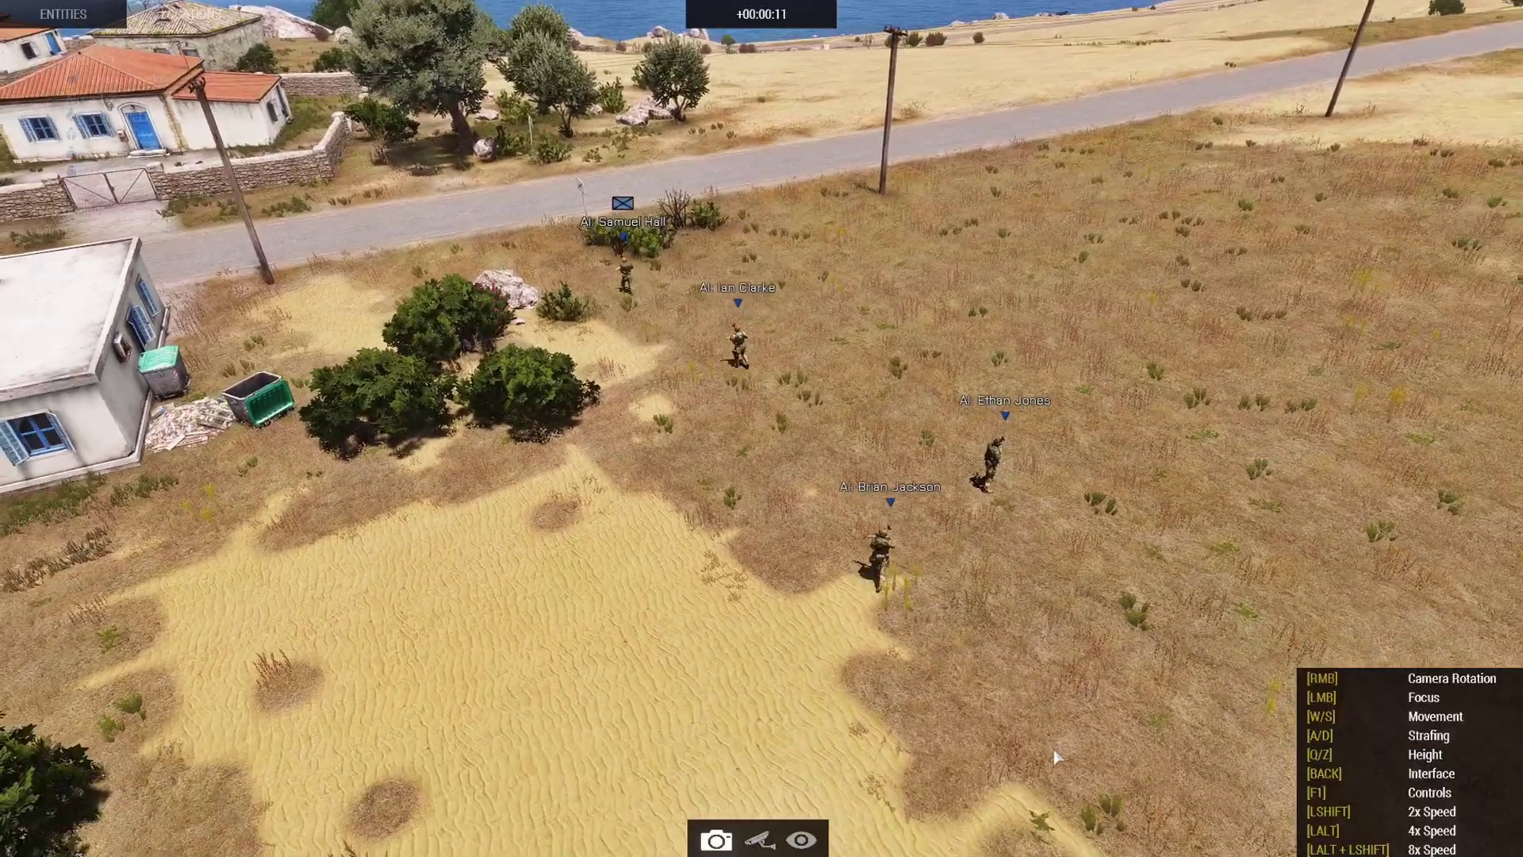
scroll(1053, 734, up, 3)
scroll(1031, 706, up, 4)
right_drag(1014, 690, 969, 641)
key(w)
key(d)
key(w)
key(d)
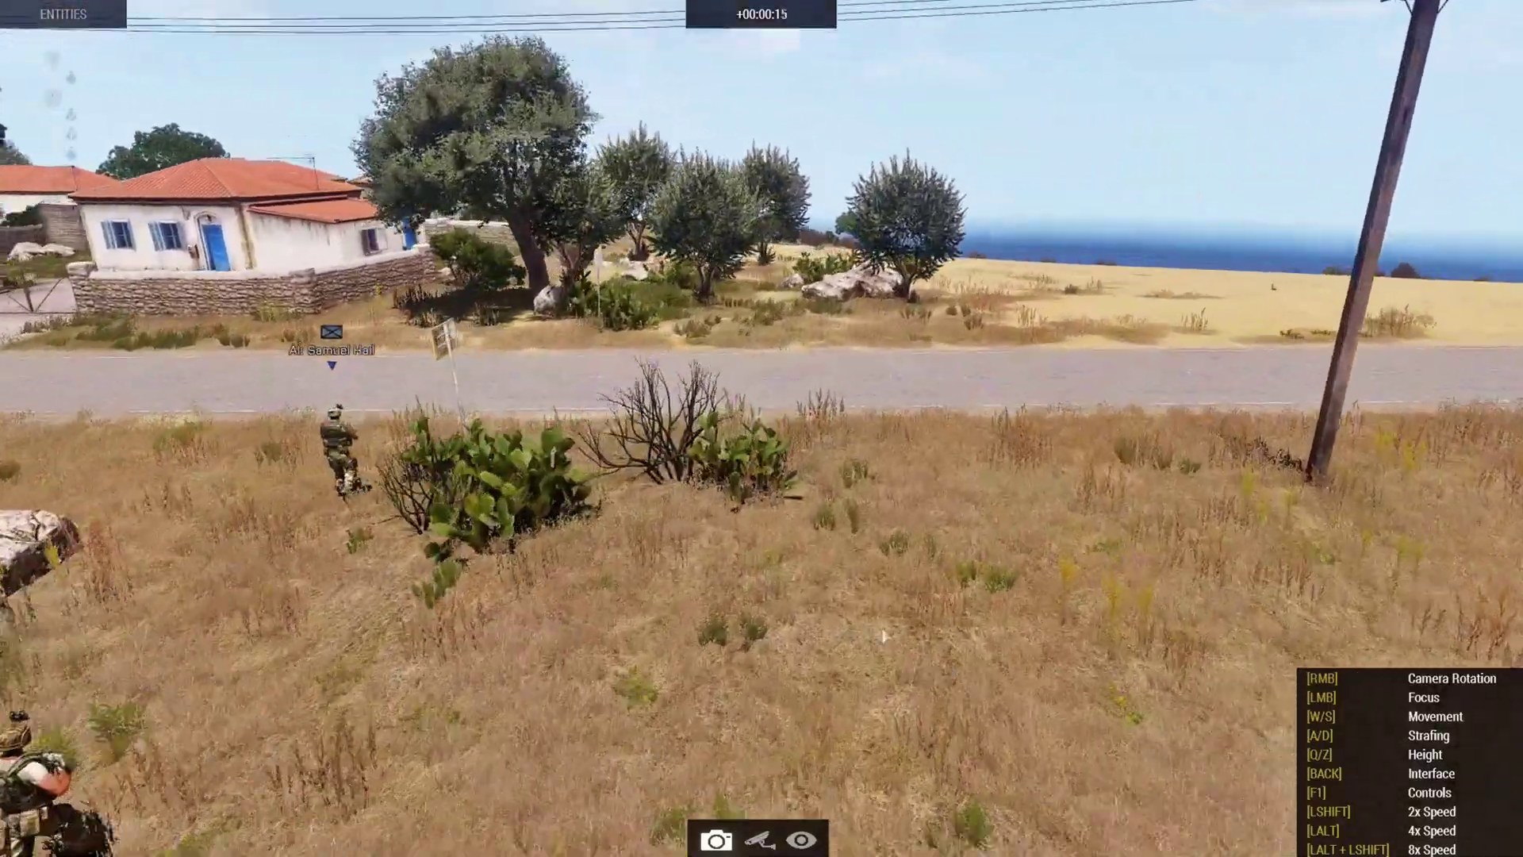
Focus the spectator camera on the squad leader and watch him from above in third-person mode.
mouse_move(93, 216)
click(119, 117)
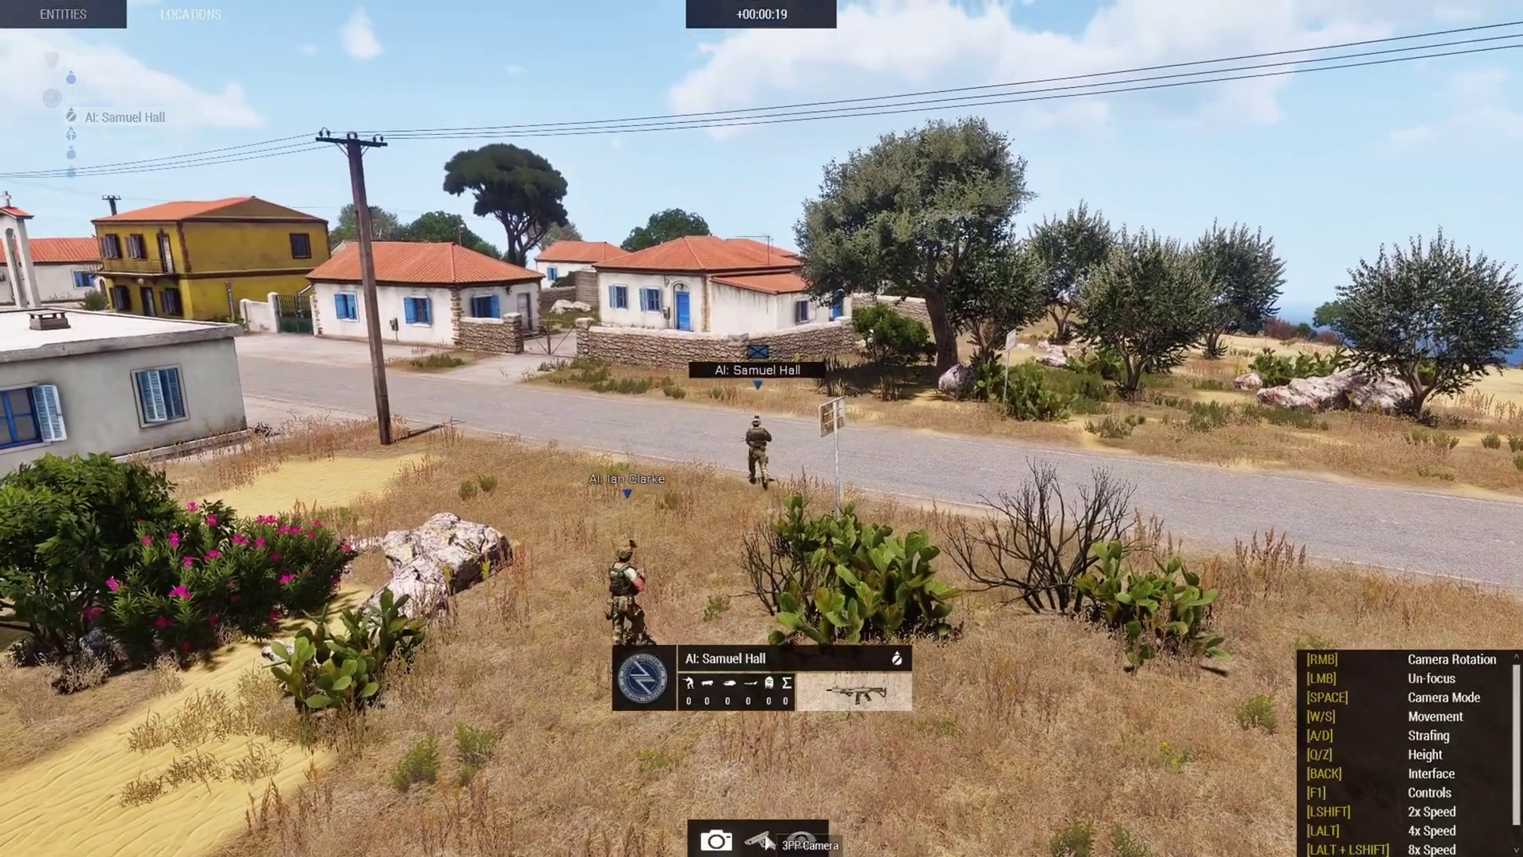
key(space)
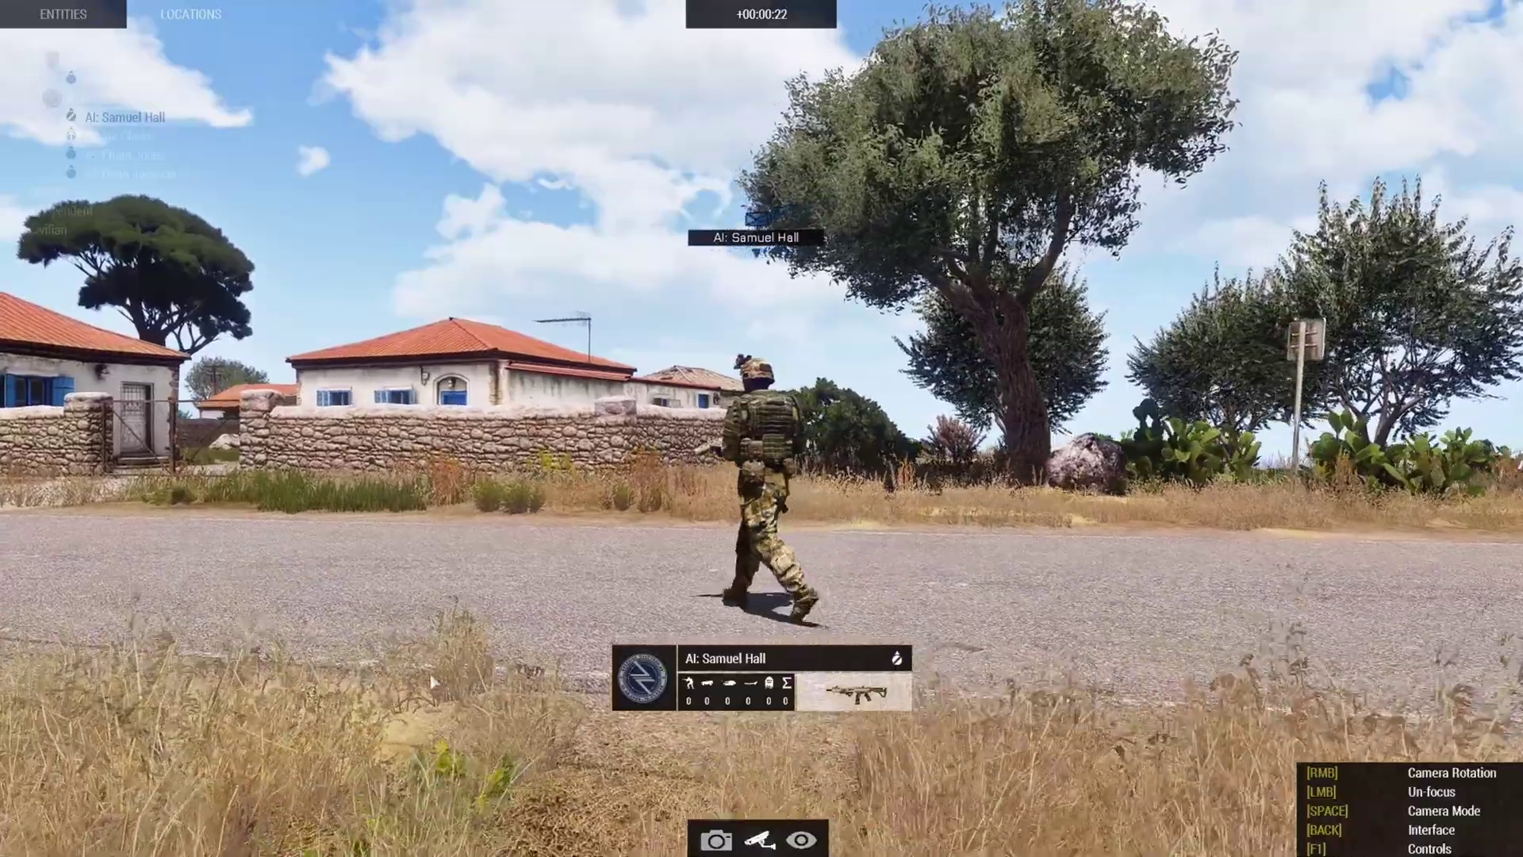
right_drag(433, 682, 408, 589)
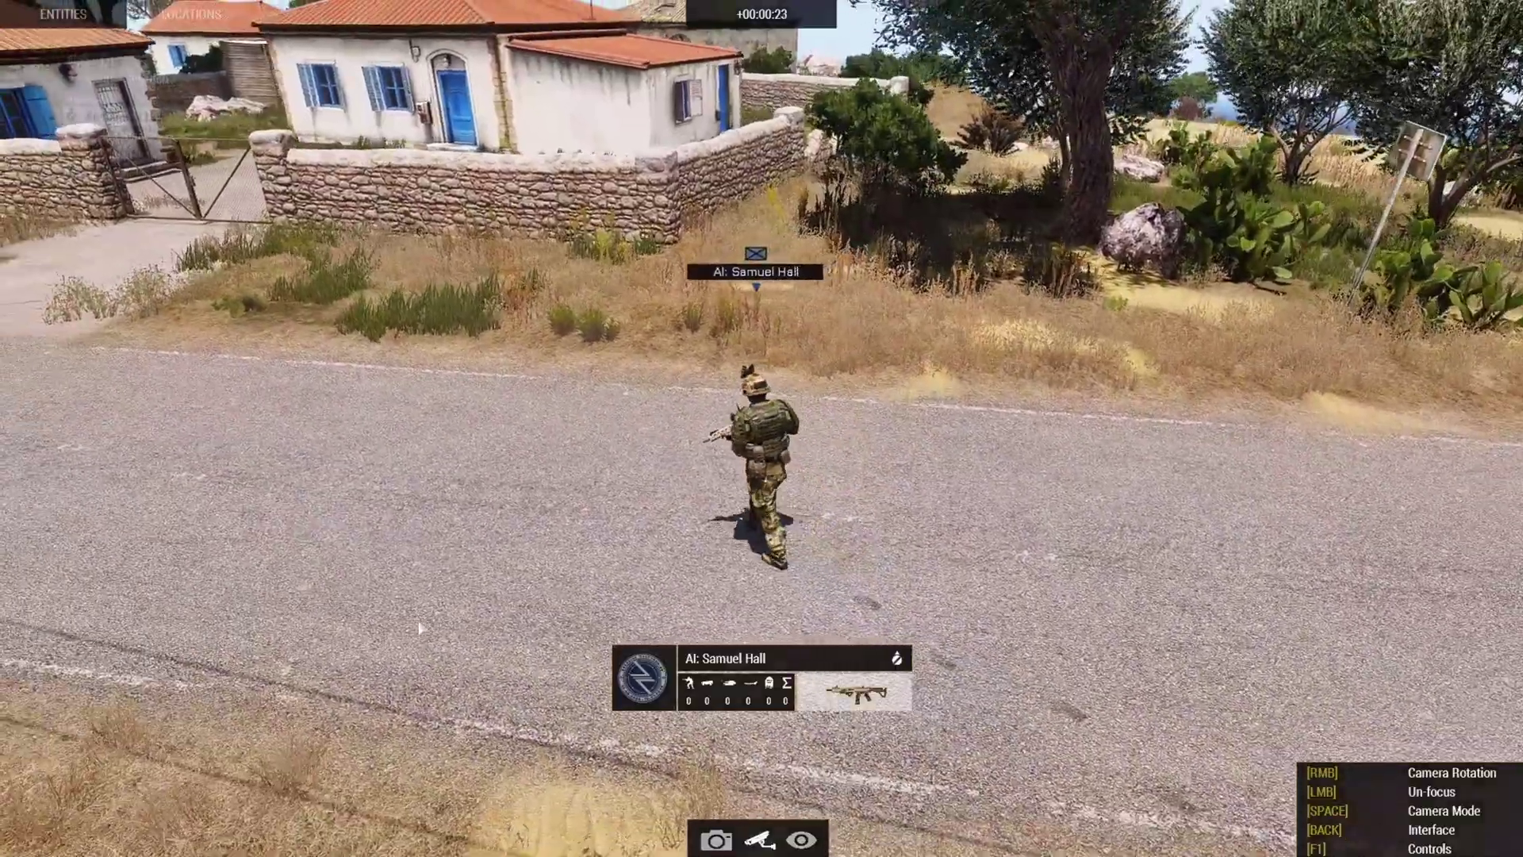
Open the spectator map and examine the squad's patrol waypoints around Lolisse up close.
key(m)
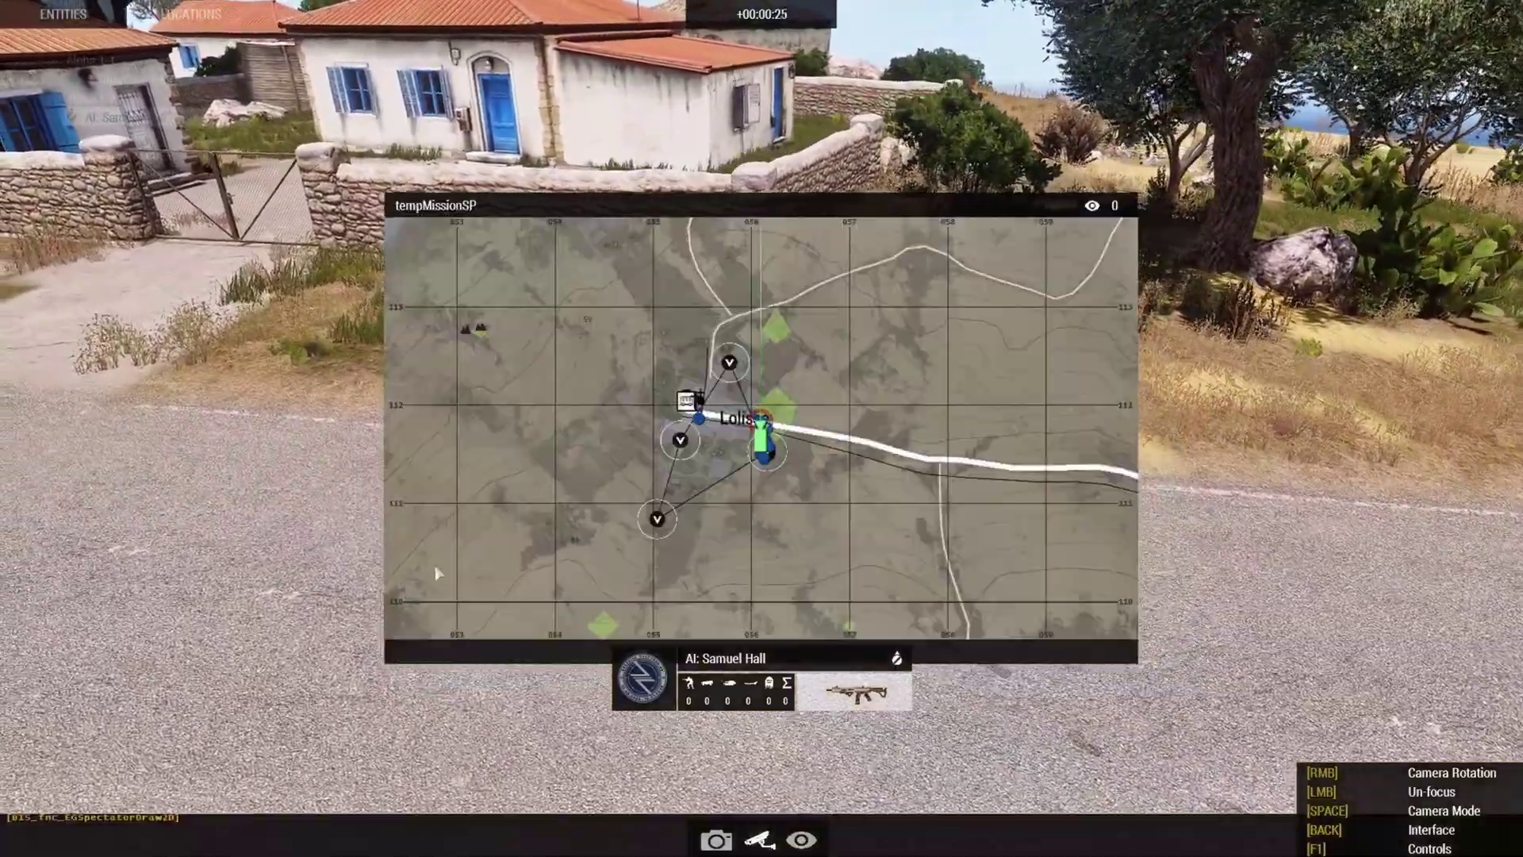
scroll(645, 508, up, 2)
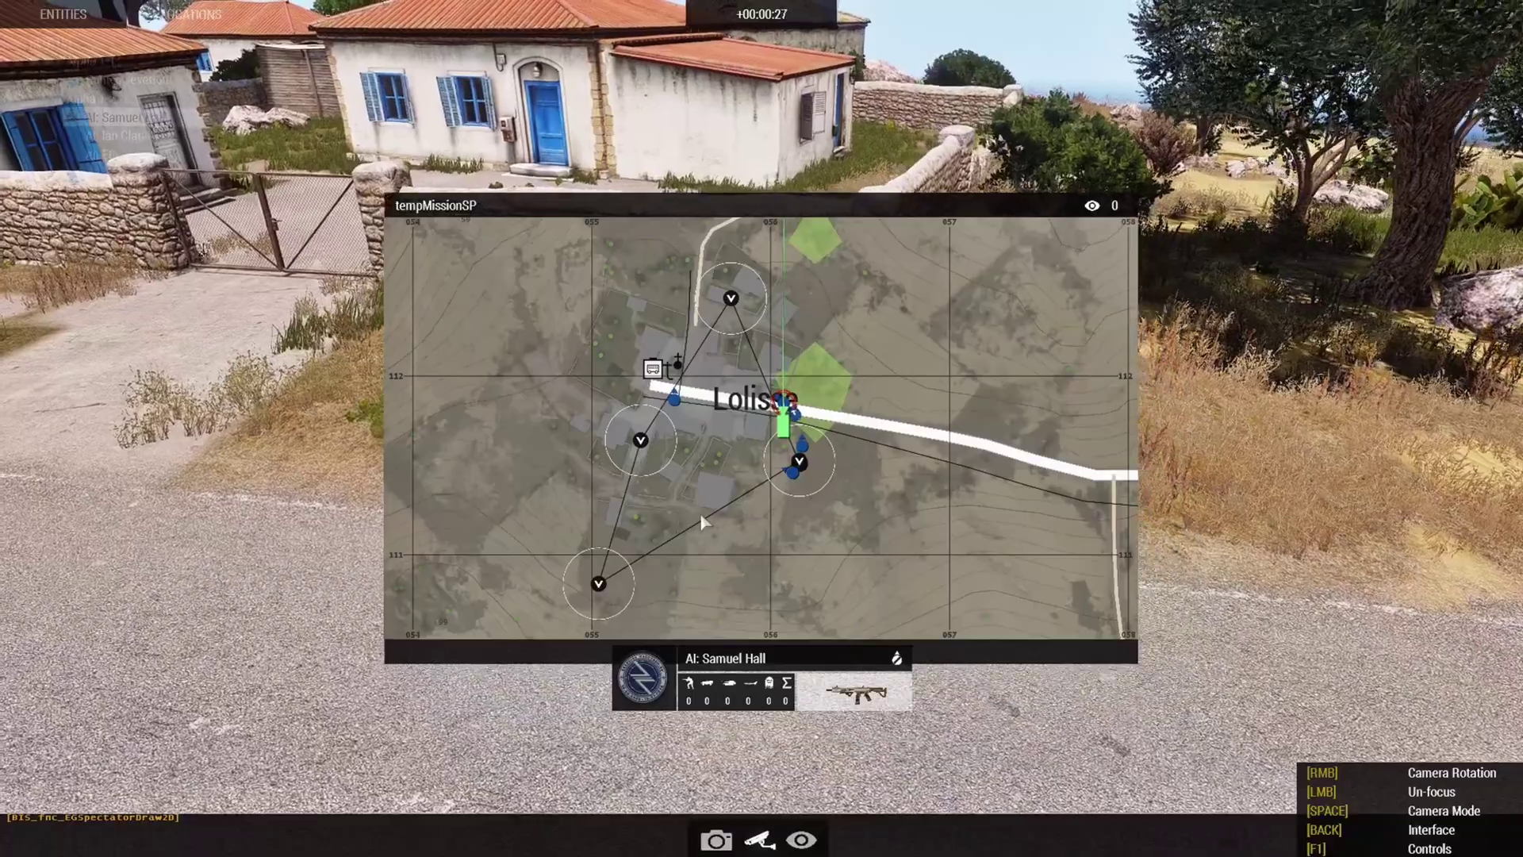
Examine the squad's progress along the whole loop of patrol waypoints around Lolisse, and close the spectator map.
scroll(714, 365, up, 2)
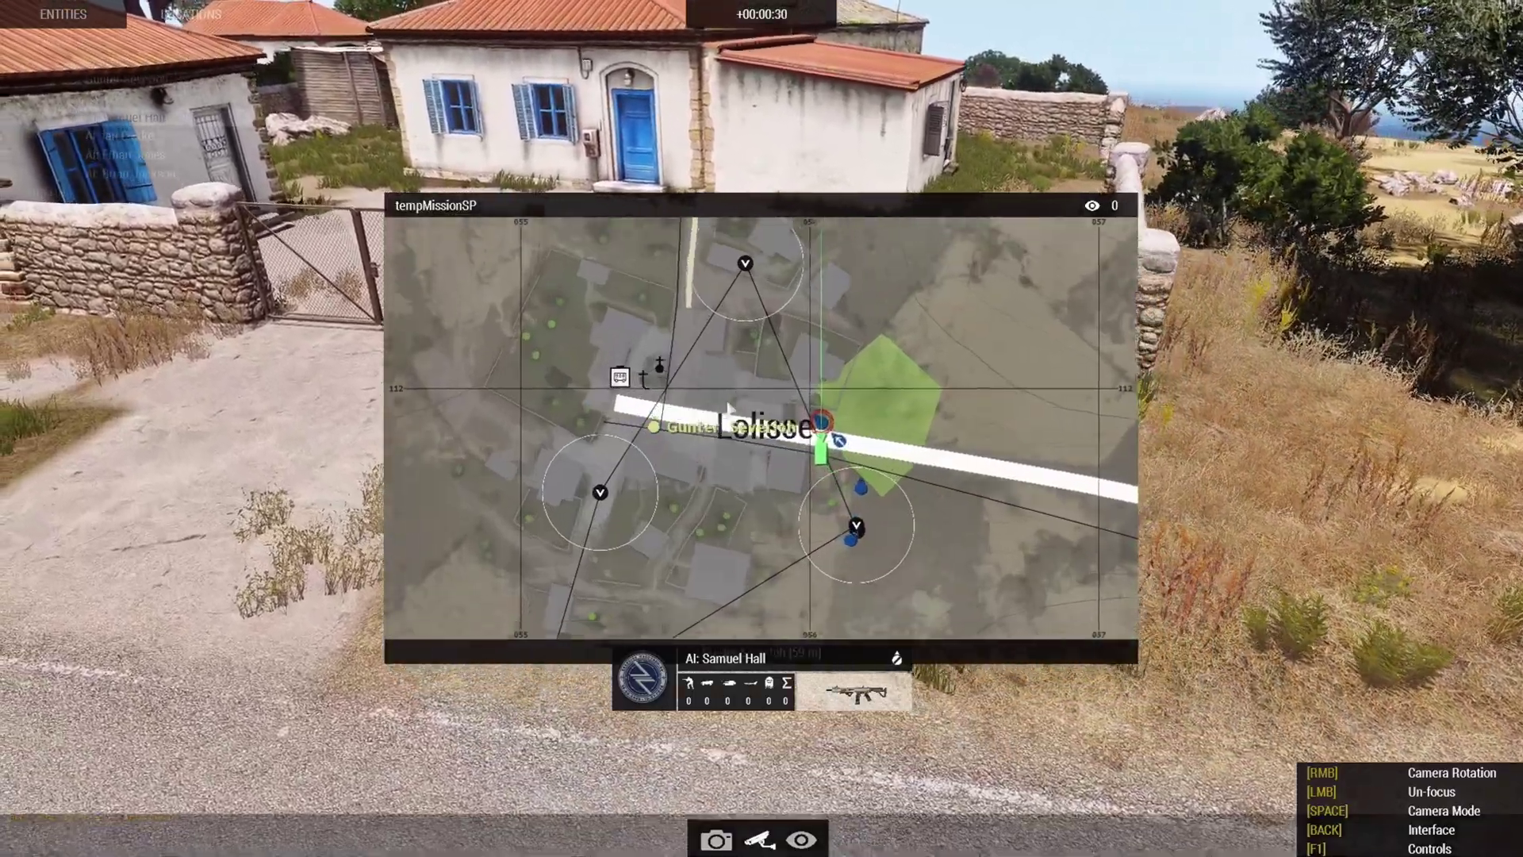
right_drag(728, 409, 697, 481)
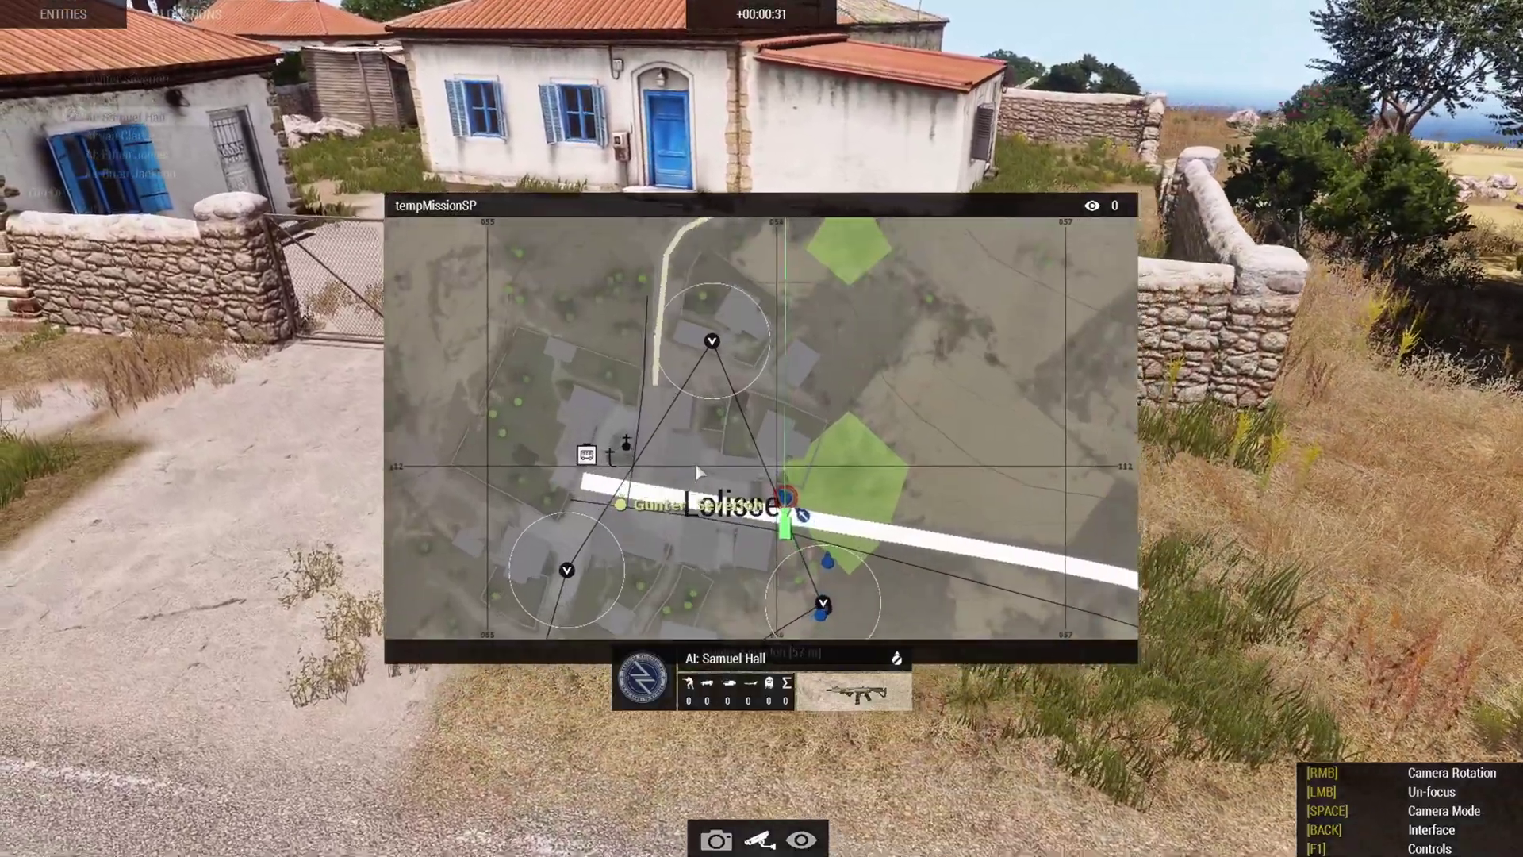
scroll(715, 411, up, 2)
scroll(718, 406, down, 2)
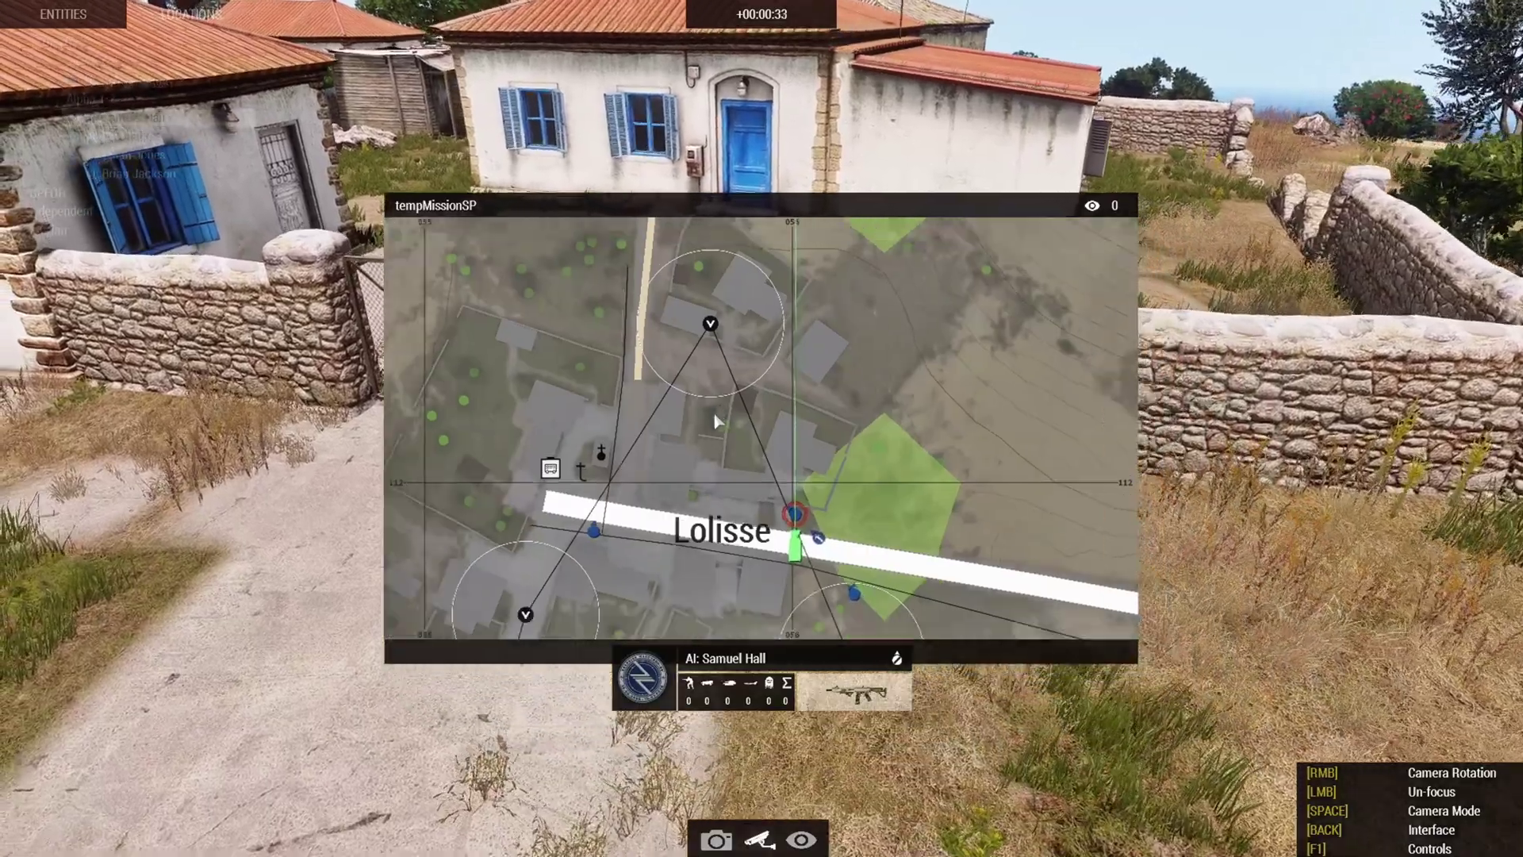
right_drag(706, 517, 713, 424)
scroll(713, 457, down, 3)
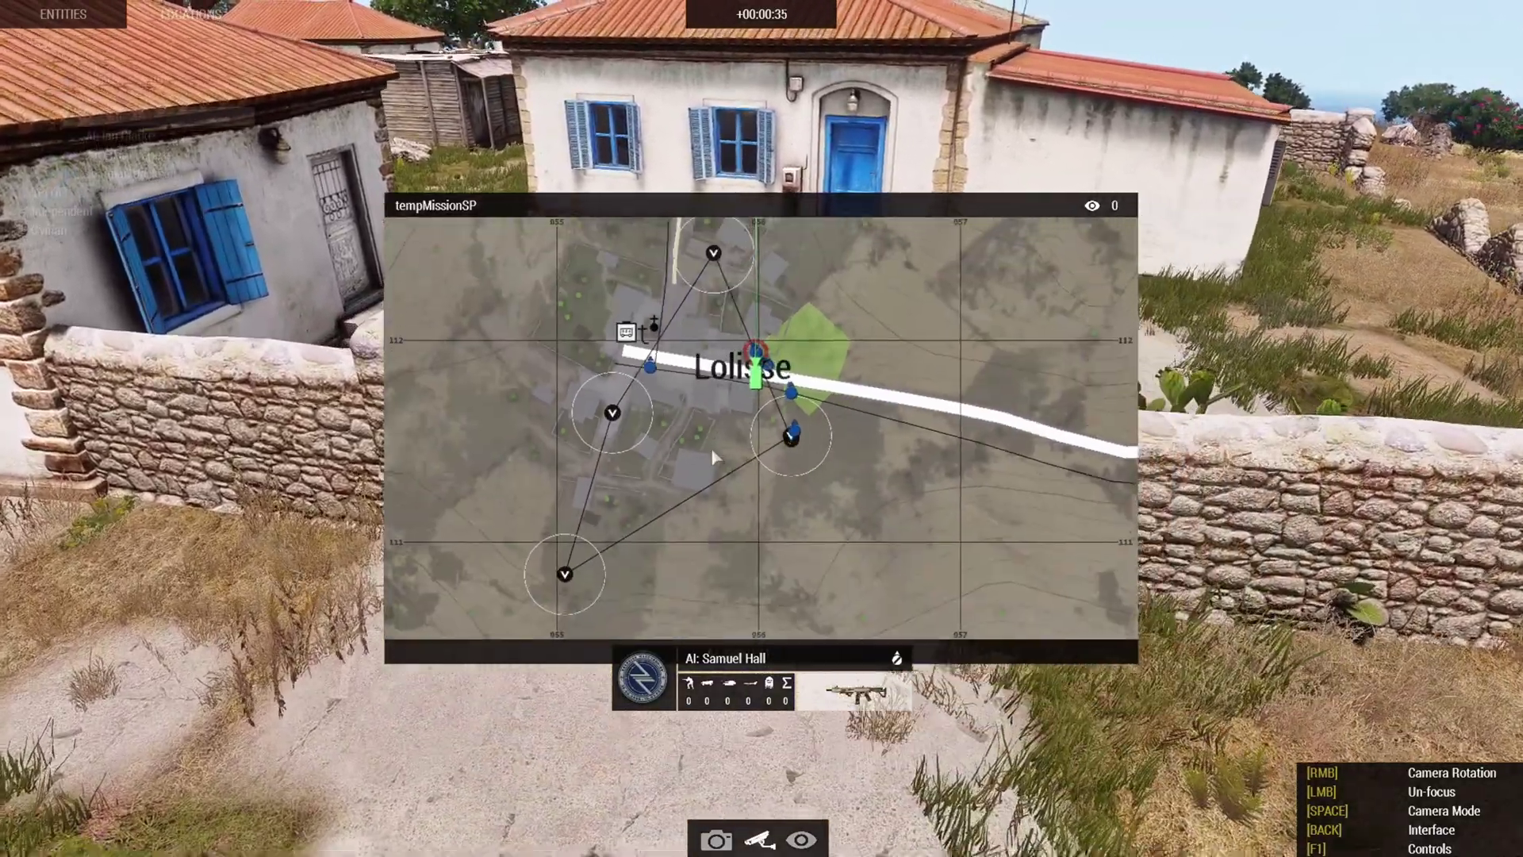
mouse_move(712, 456)
right_down()
mouse_move(696, 527)
mouse_move(693, 473)
right_up()
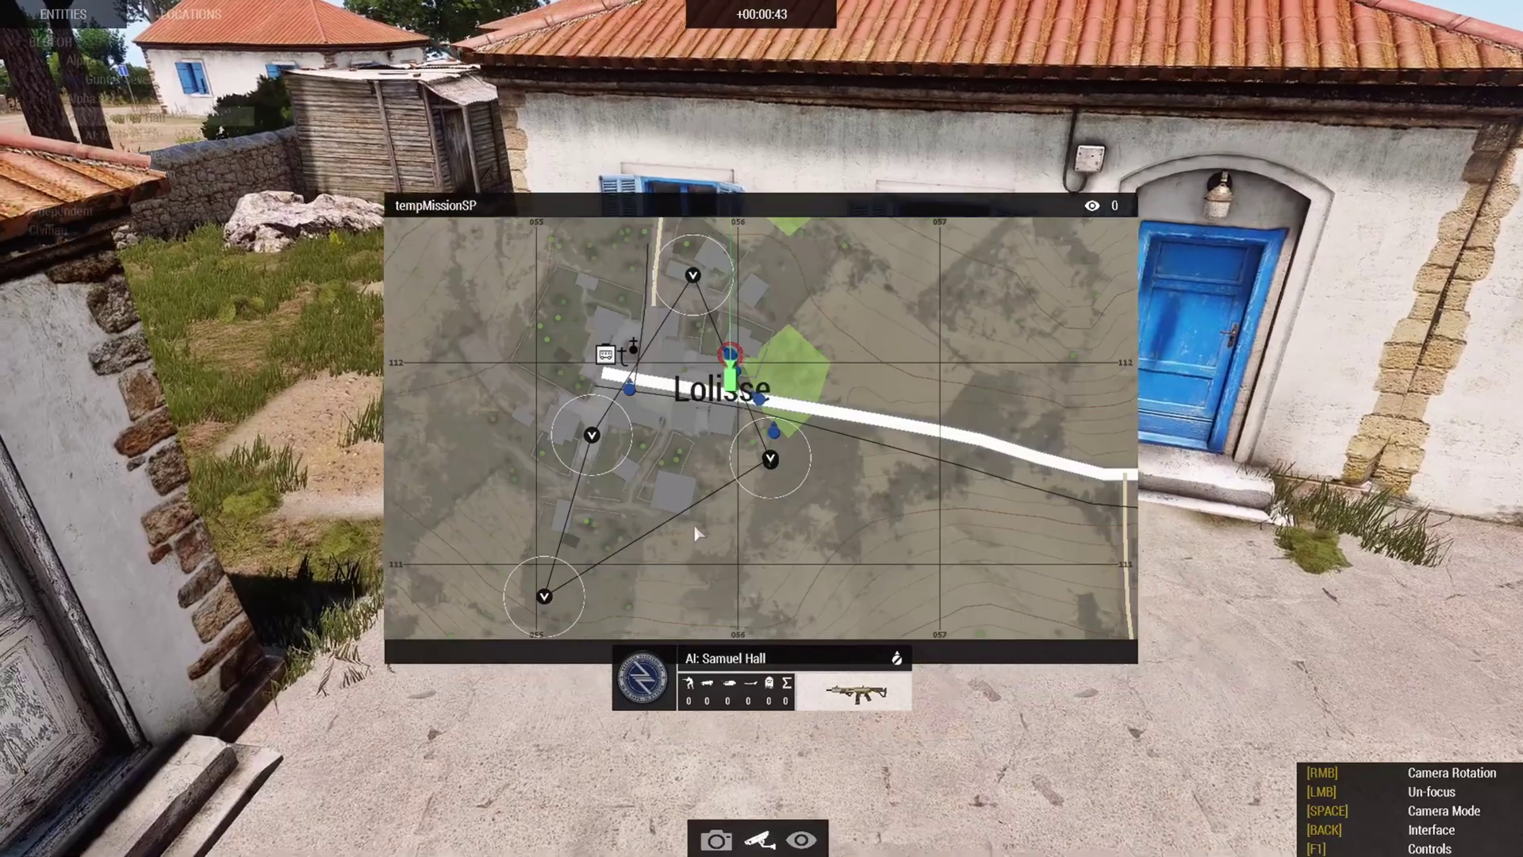
scroll(695, 533, down, 4)
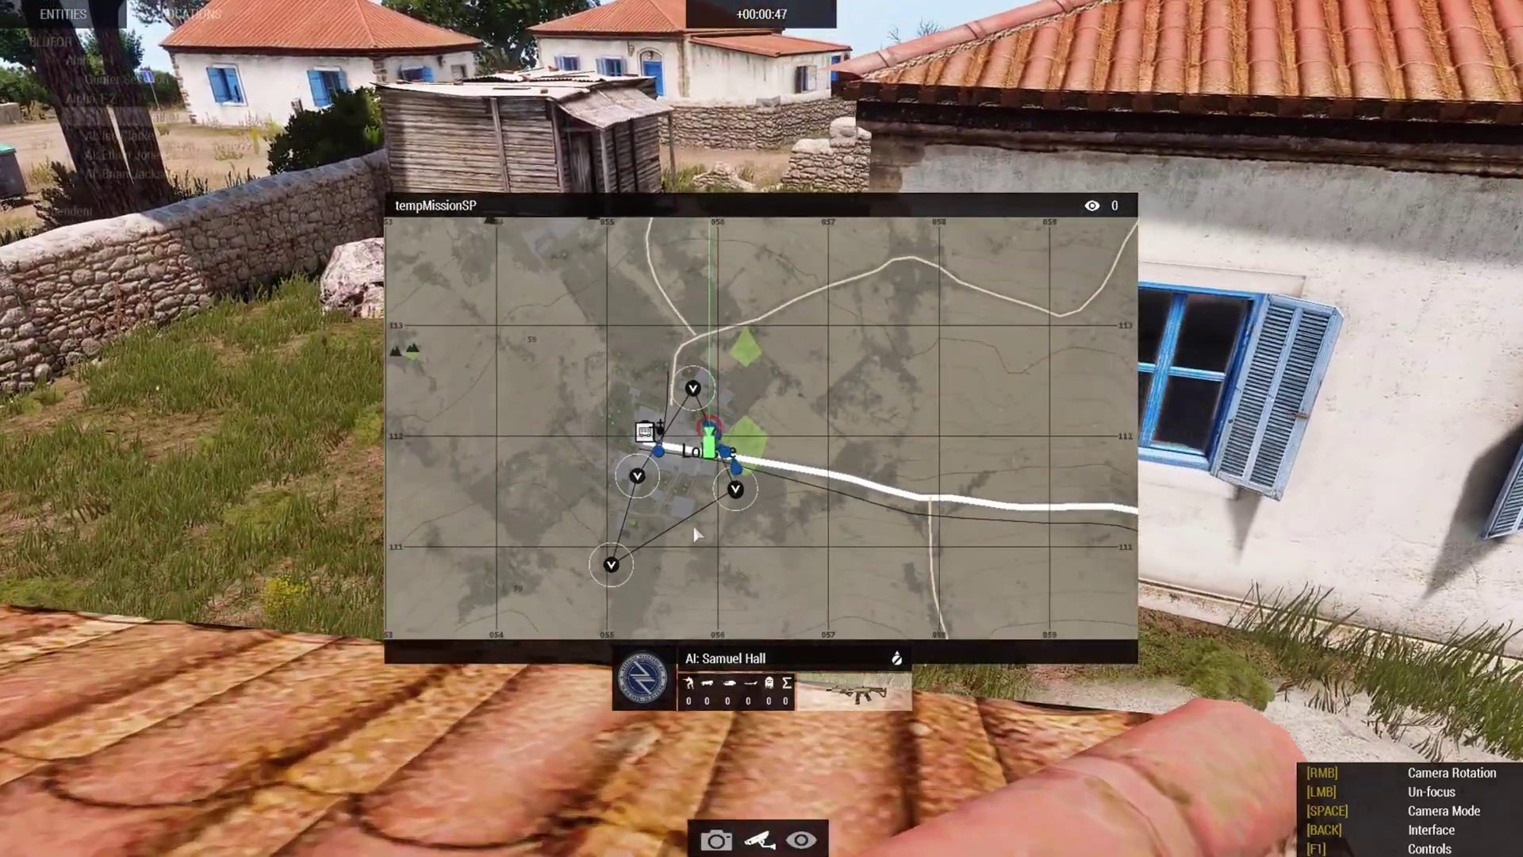
key(m)
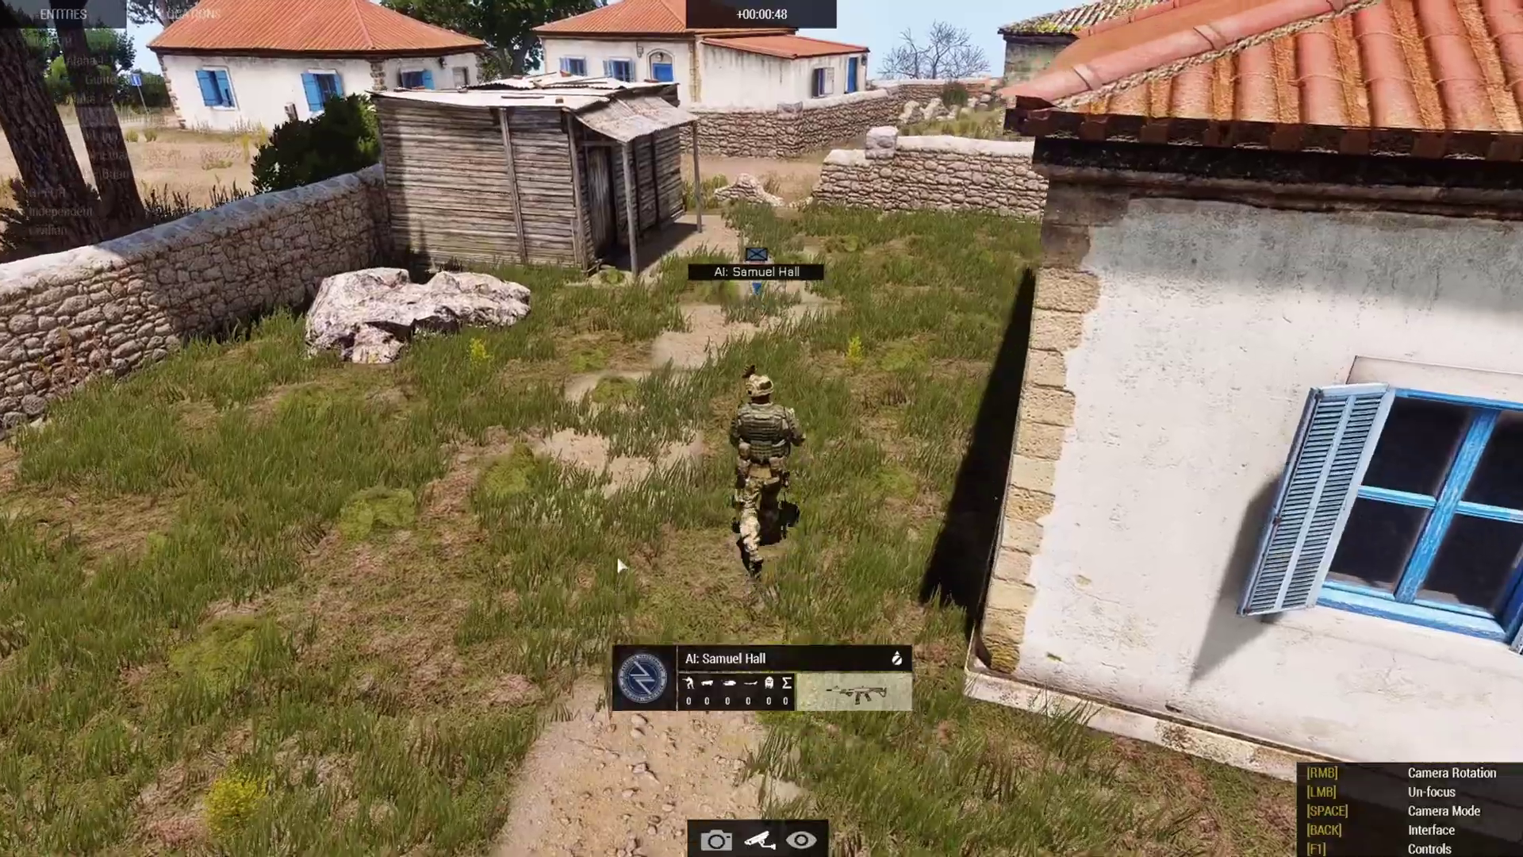
Release the camera from the squad leader and watch the squad walk between the houses from higher up and farther away.
right_drag(627, 551, 1028, 574)
right_drag(957, 603, 741, 595)
key(space)
key(s)
right_drag(557, 607, 488, 729)
key(s)
key(s)
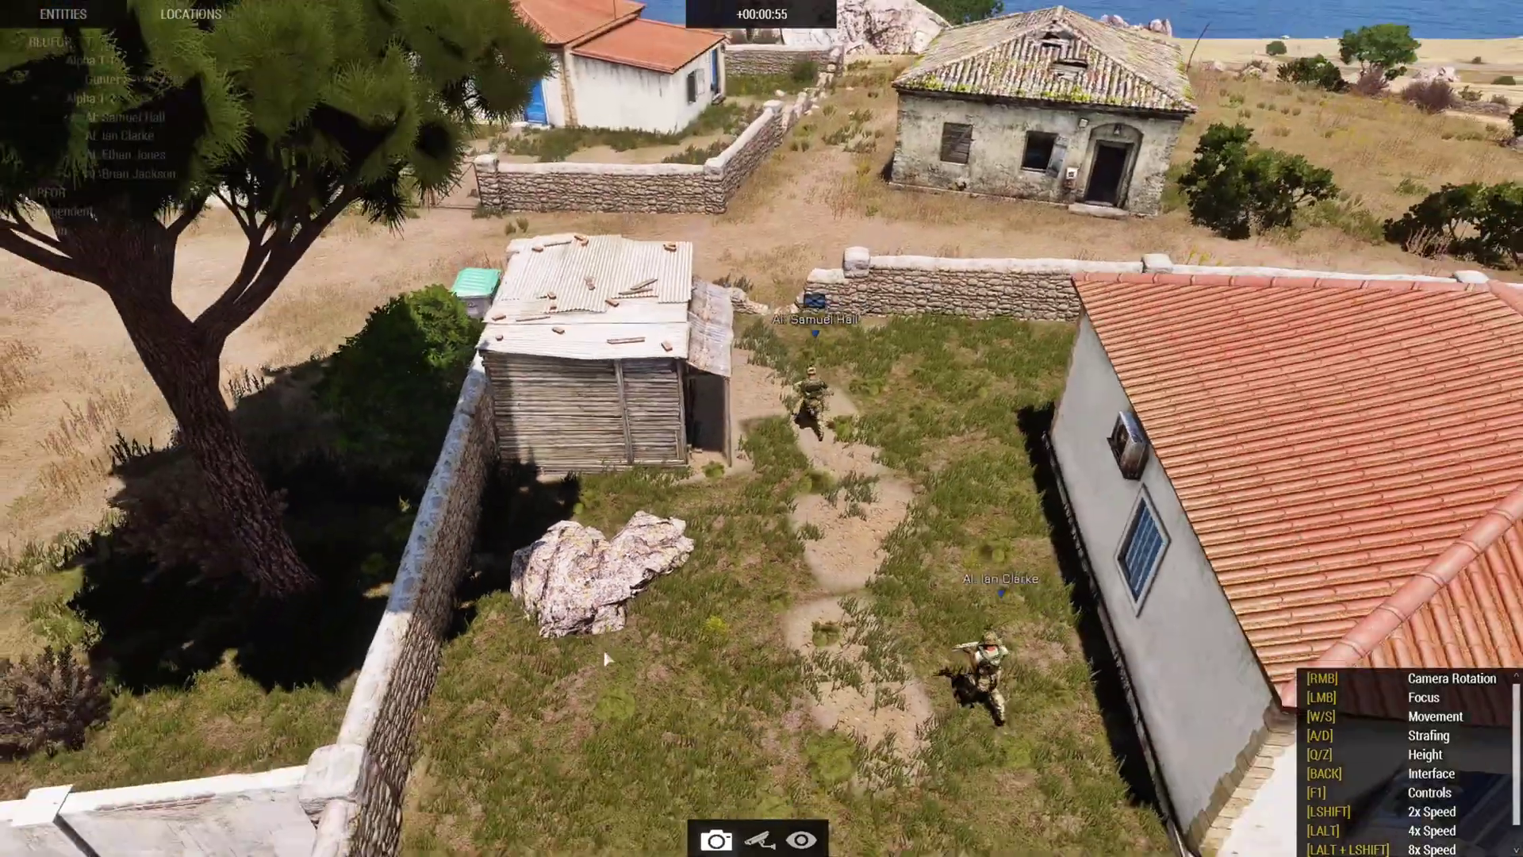
key(s)
right_drag(488, 728, 328, 265)
key(s)
right_drag(698, 317, 619, 562)
End the scenario preview, return to the Eden editor and select all four men of the Alpha 1-2 squad.
key(Escape)
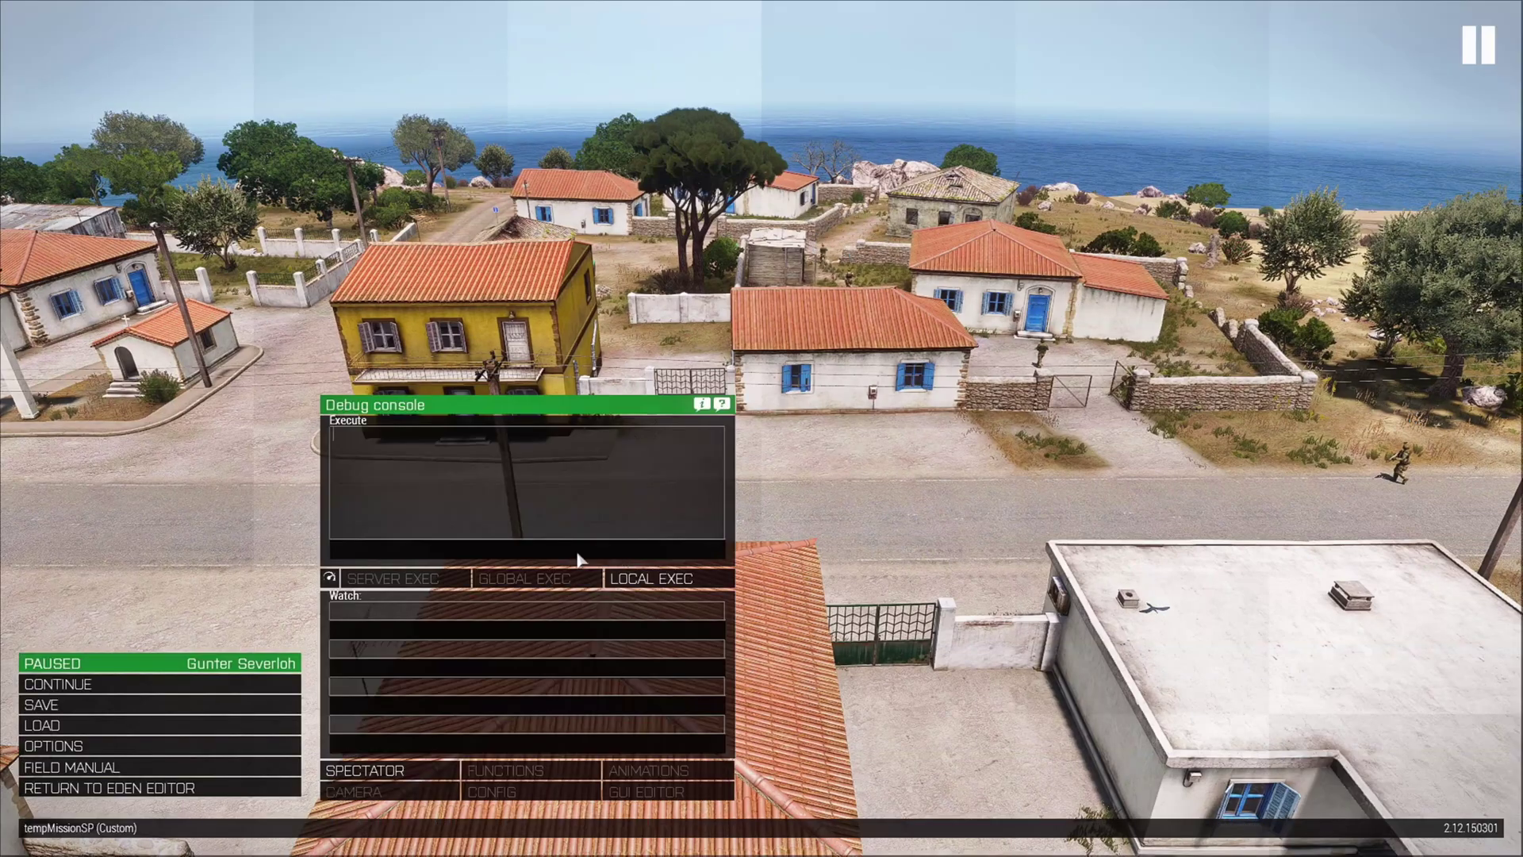
click(158, 787)
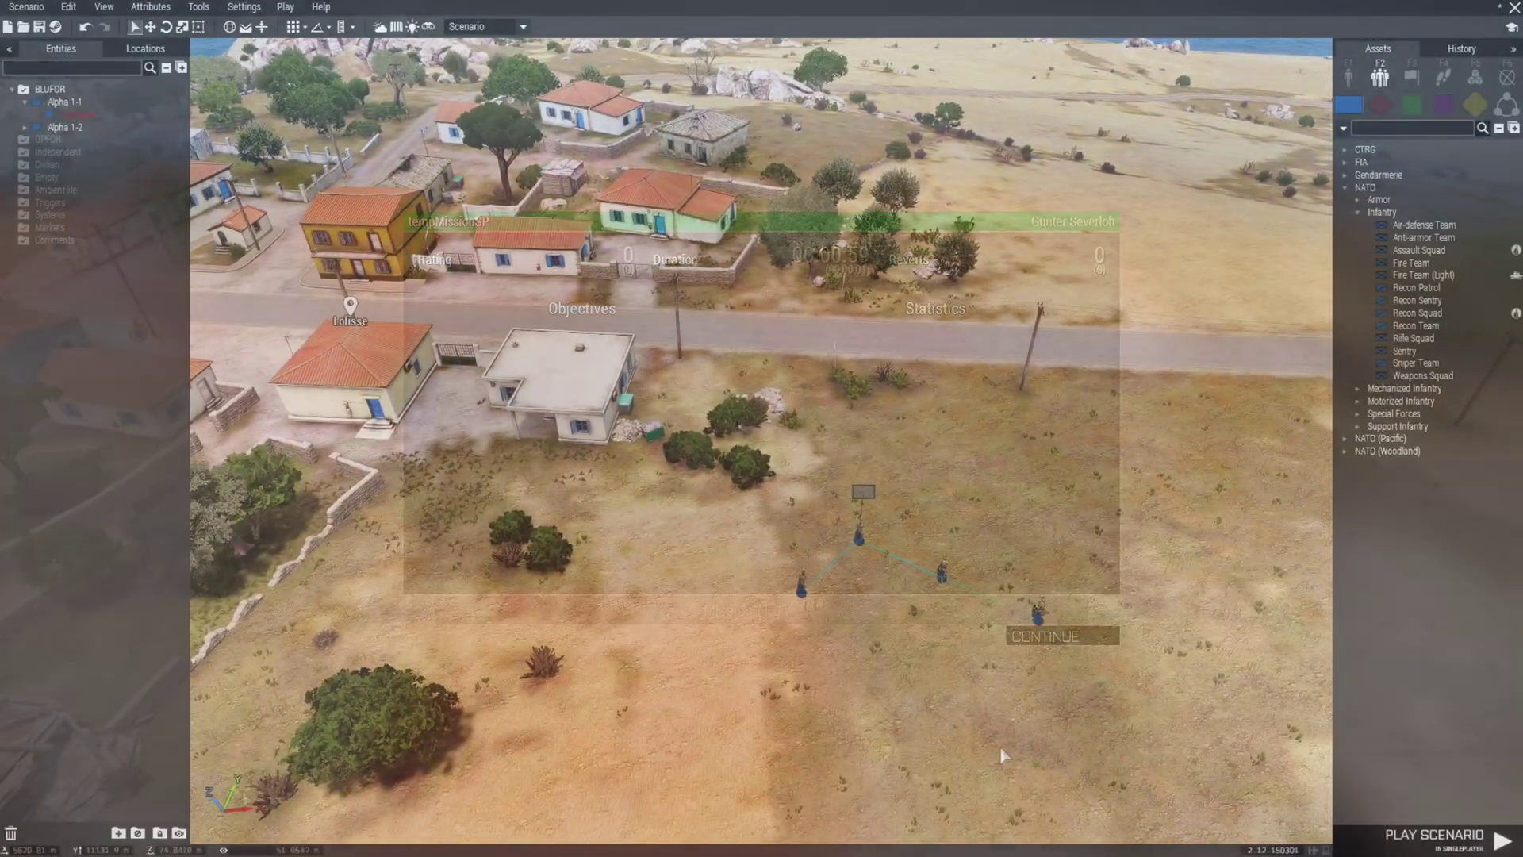
key(d)
key(w)
key(d)
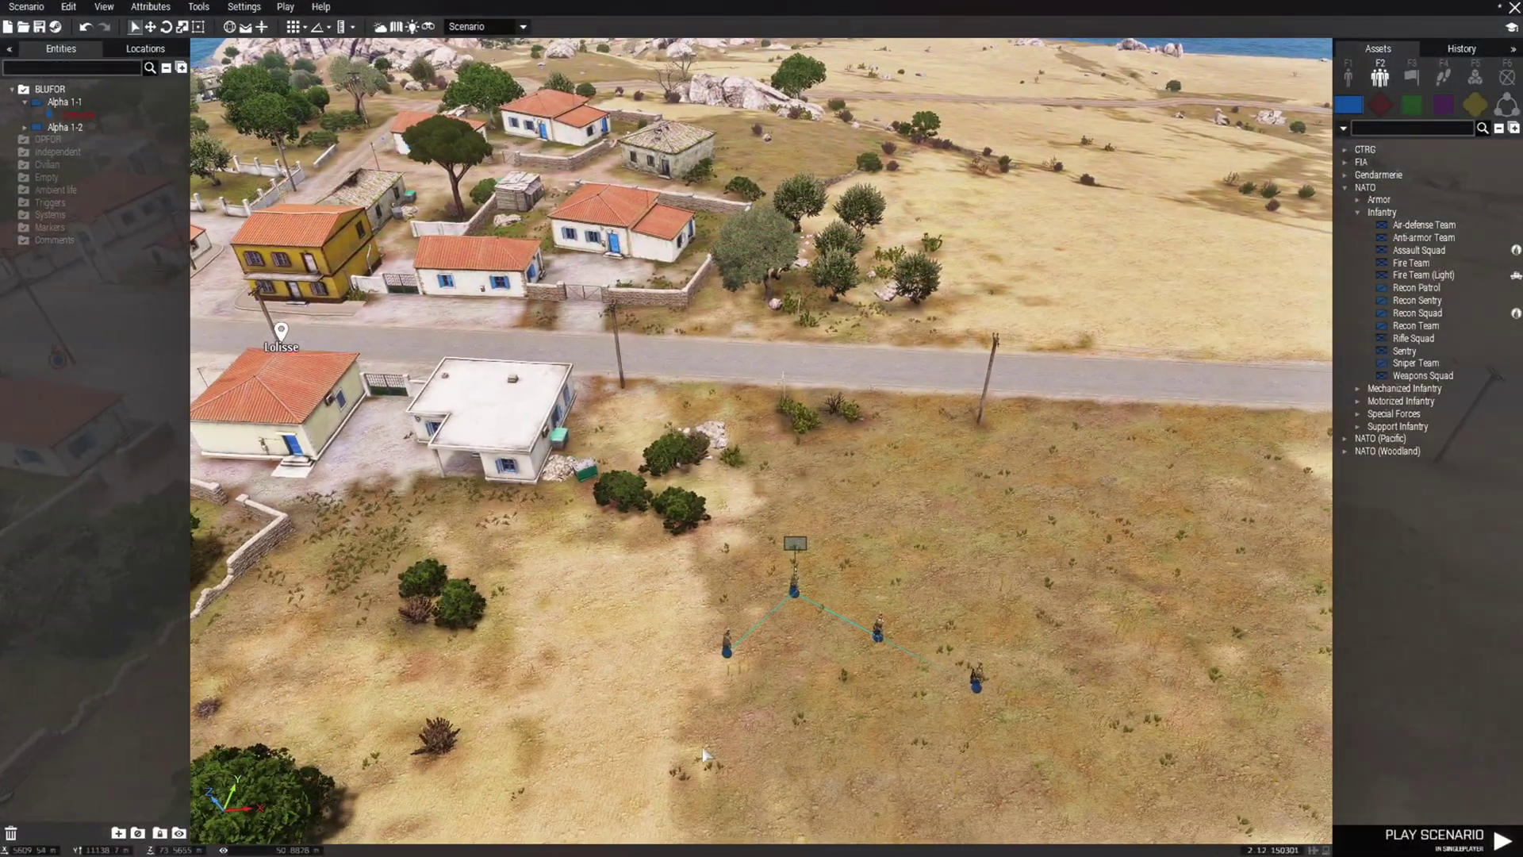
drag(930, 763, 982, 551)
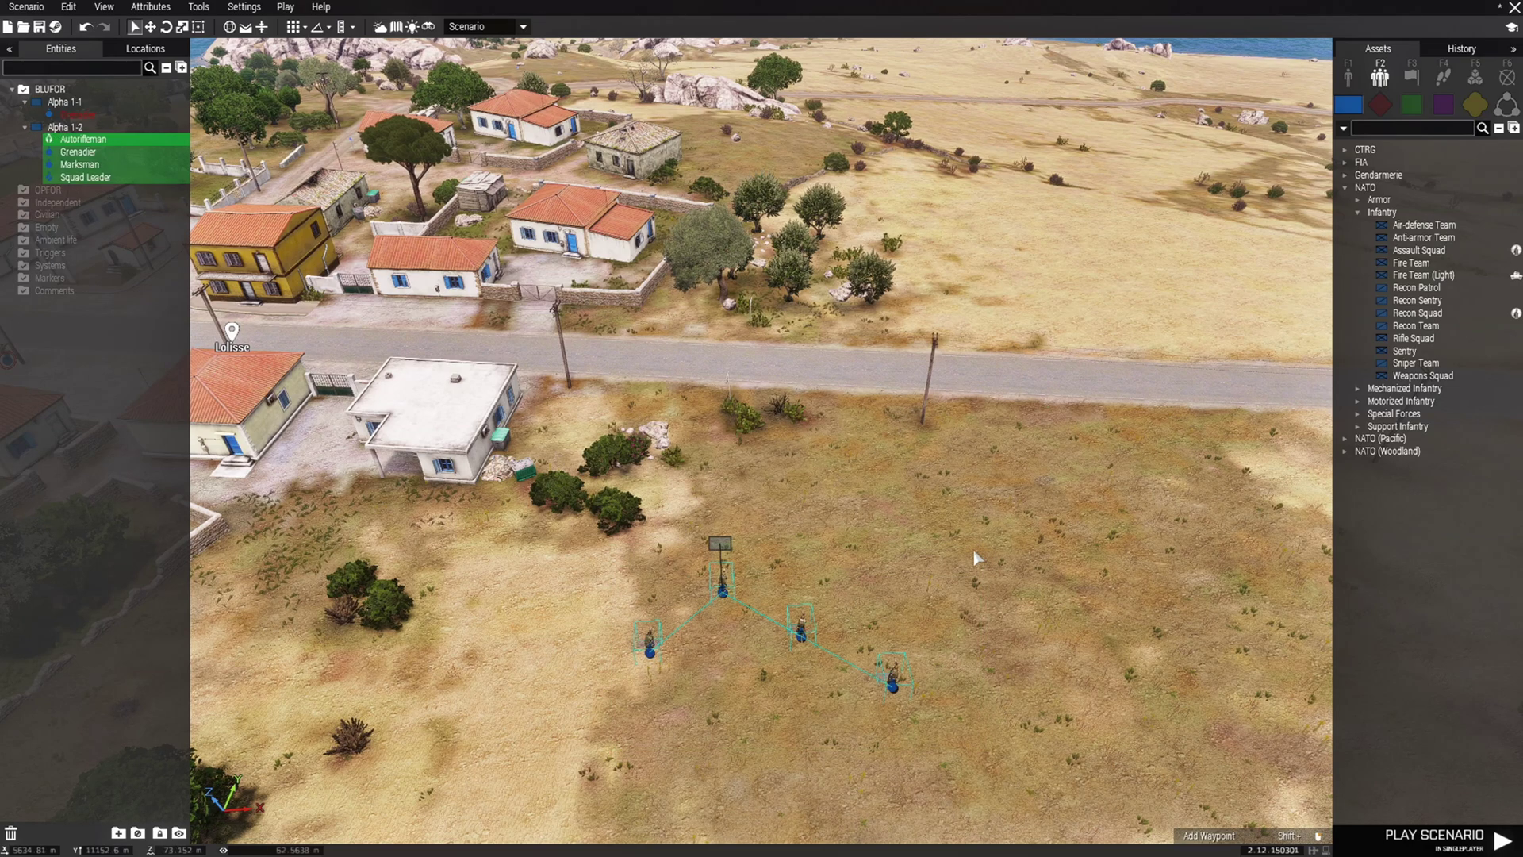
Paste copies of the squad in the open field west of Lolisse and beside the dirt road to the north.
key(a)
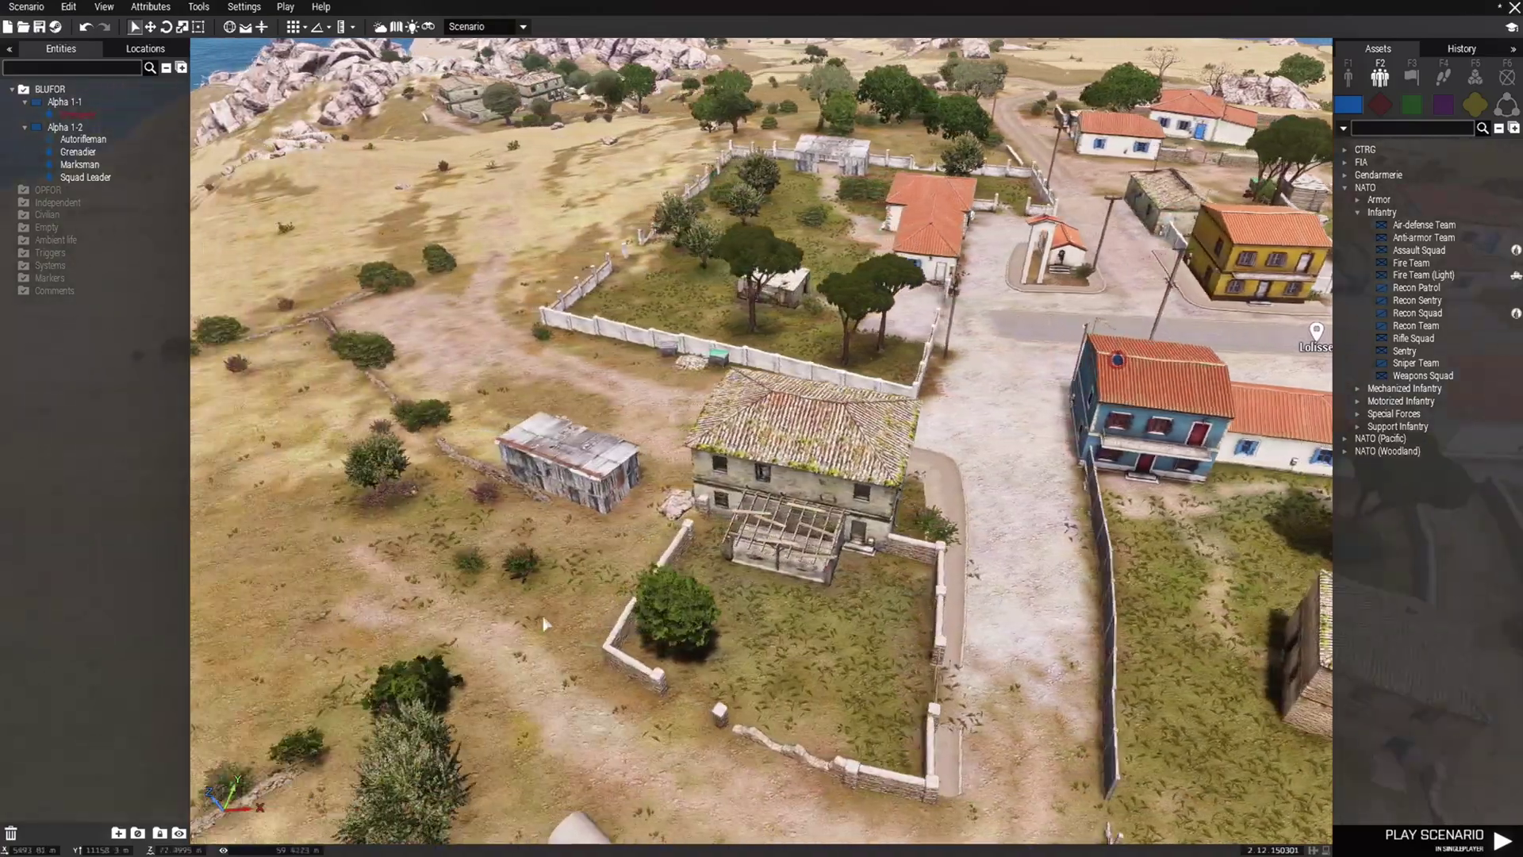
key(w)
right_drag(604, 624, 644, 565)
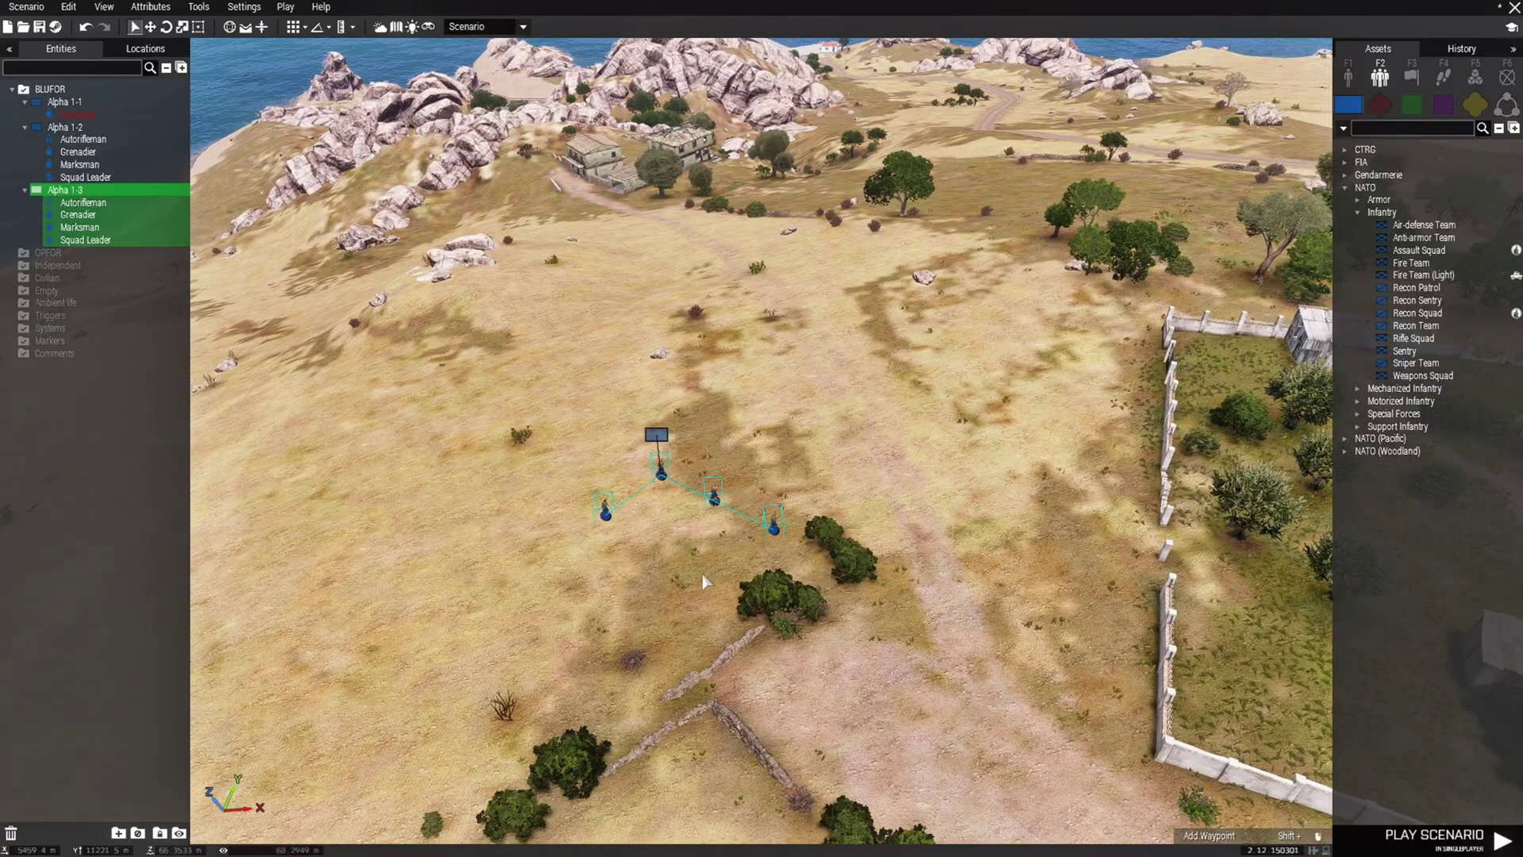
mouse_move(847, 609)
right_down()
mouse_move(962, 584)
mouse_move(828, 604)
right_up()
key(w)
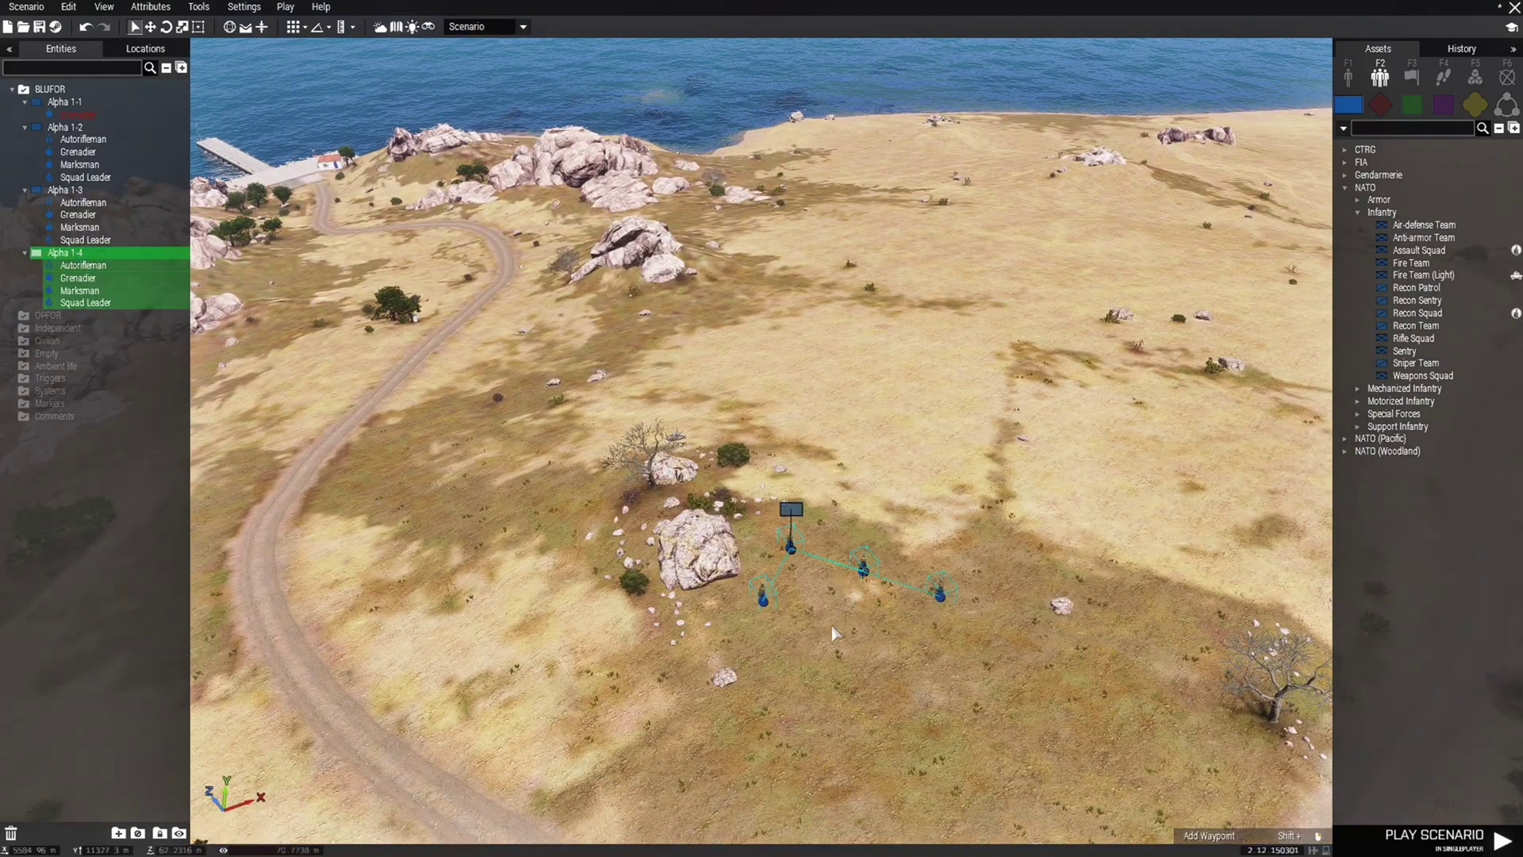
Paste another copy of the squad on the grass beside the sheds south of the village.
right_drag(829, 663, 1488, 603)
key(w)
key(w)
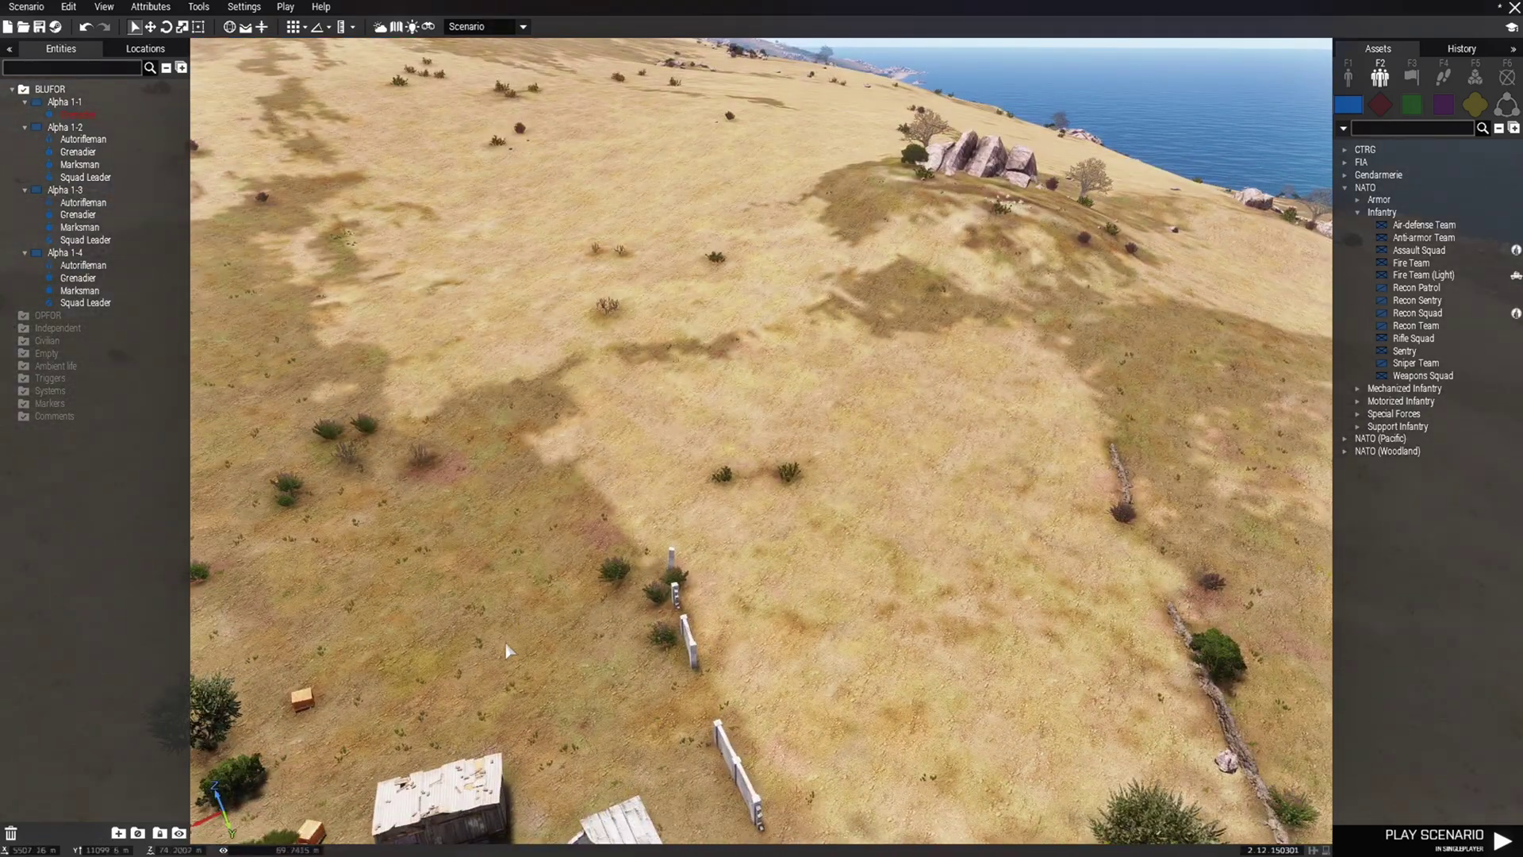
click(508, 650)
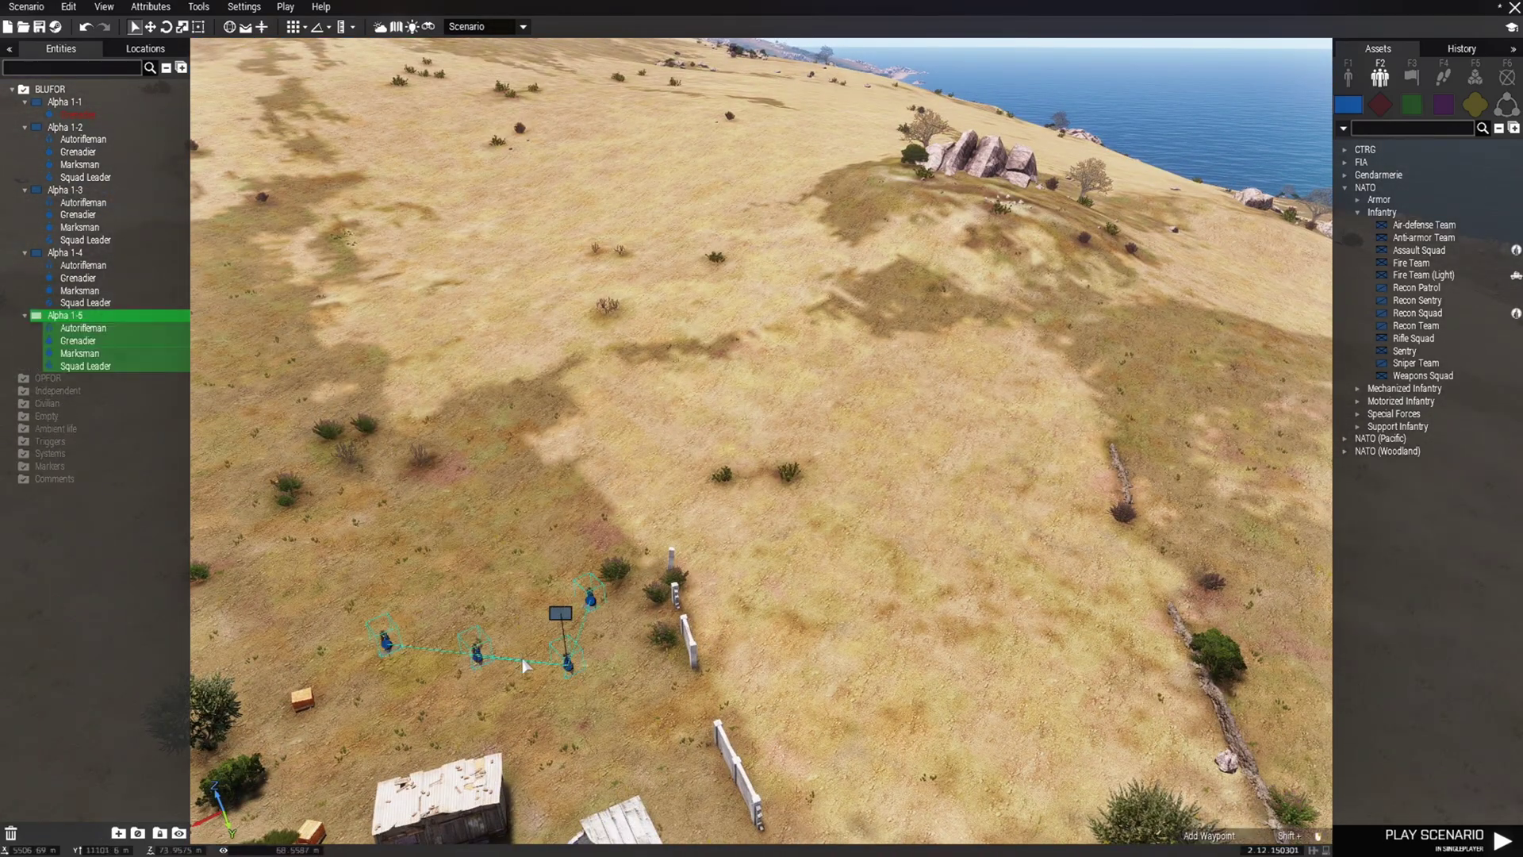
click(593, 705)
Examine from above how the squads are spread around Lolisse.
right_drag(616, 716, 1136, 718)
key(a)
key(s)
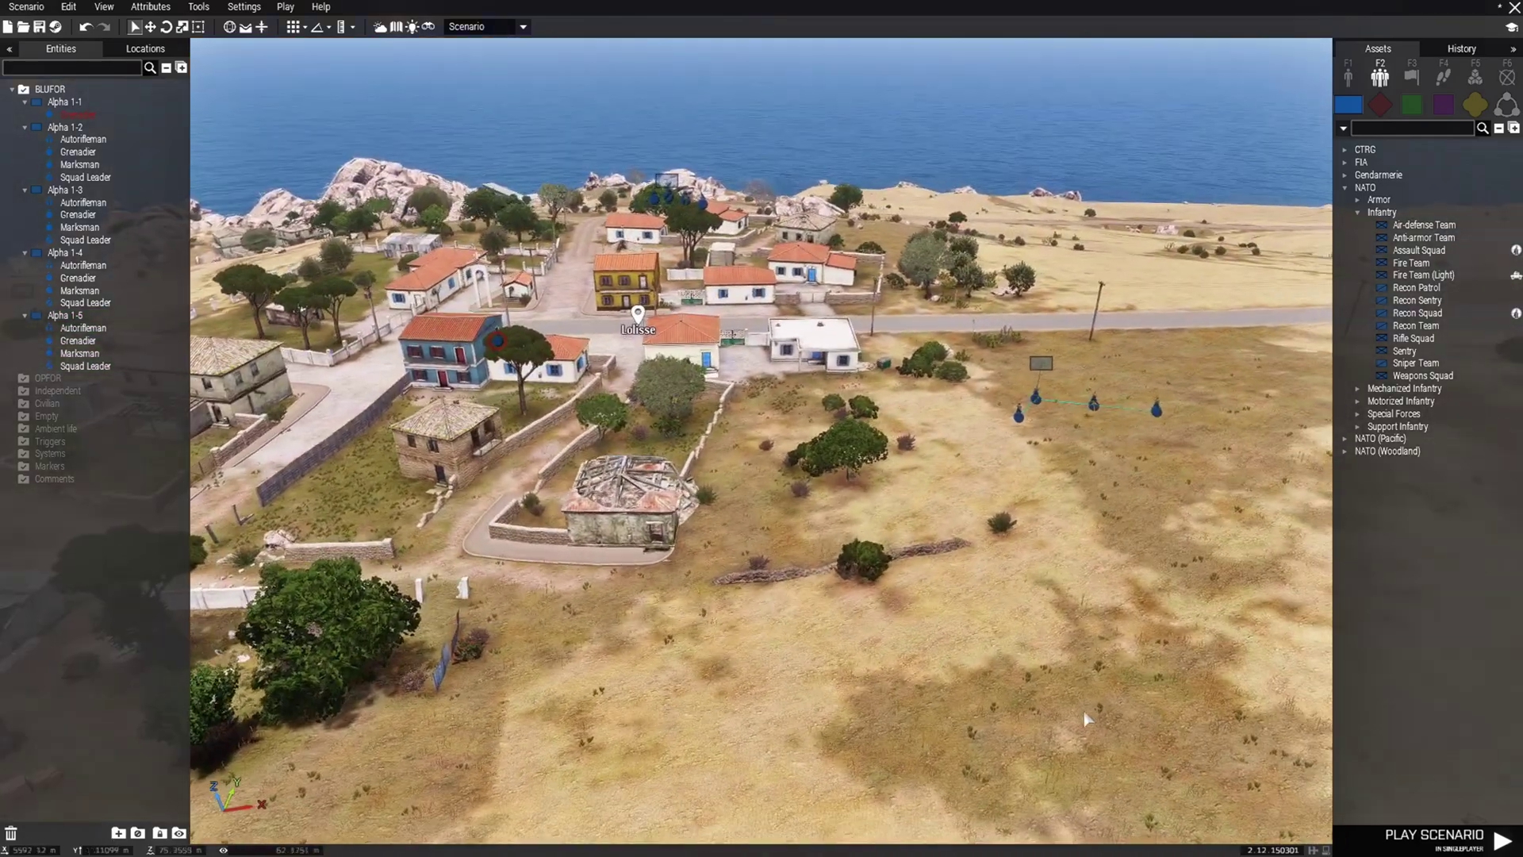
key(w)
key(a)
key(q)
key(s)
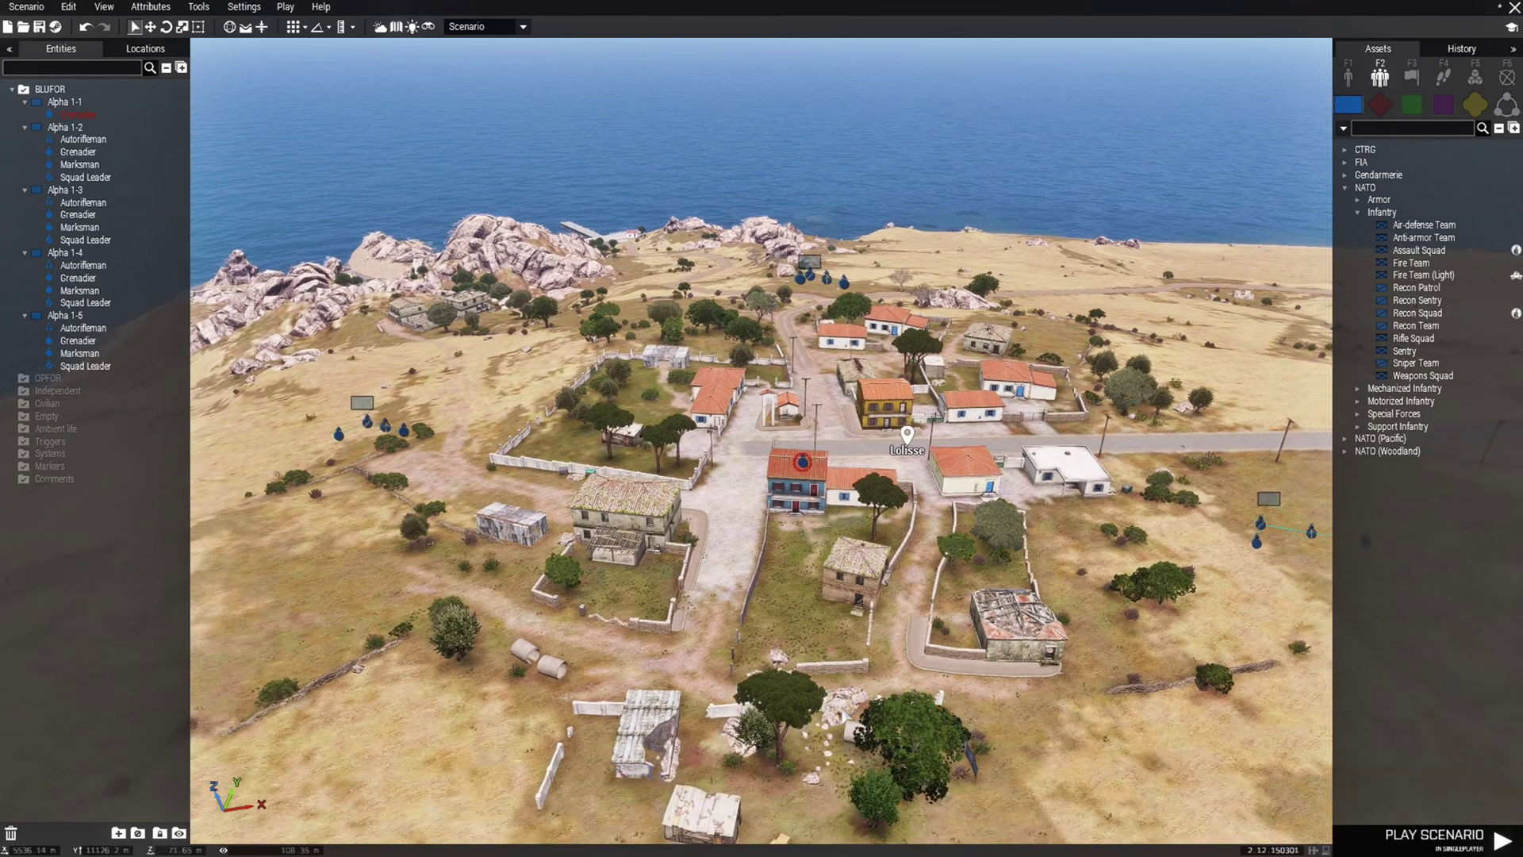
key(d)
key(s)
key(d)
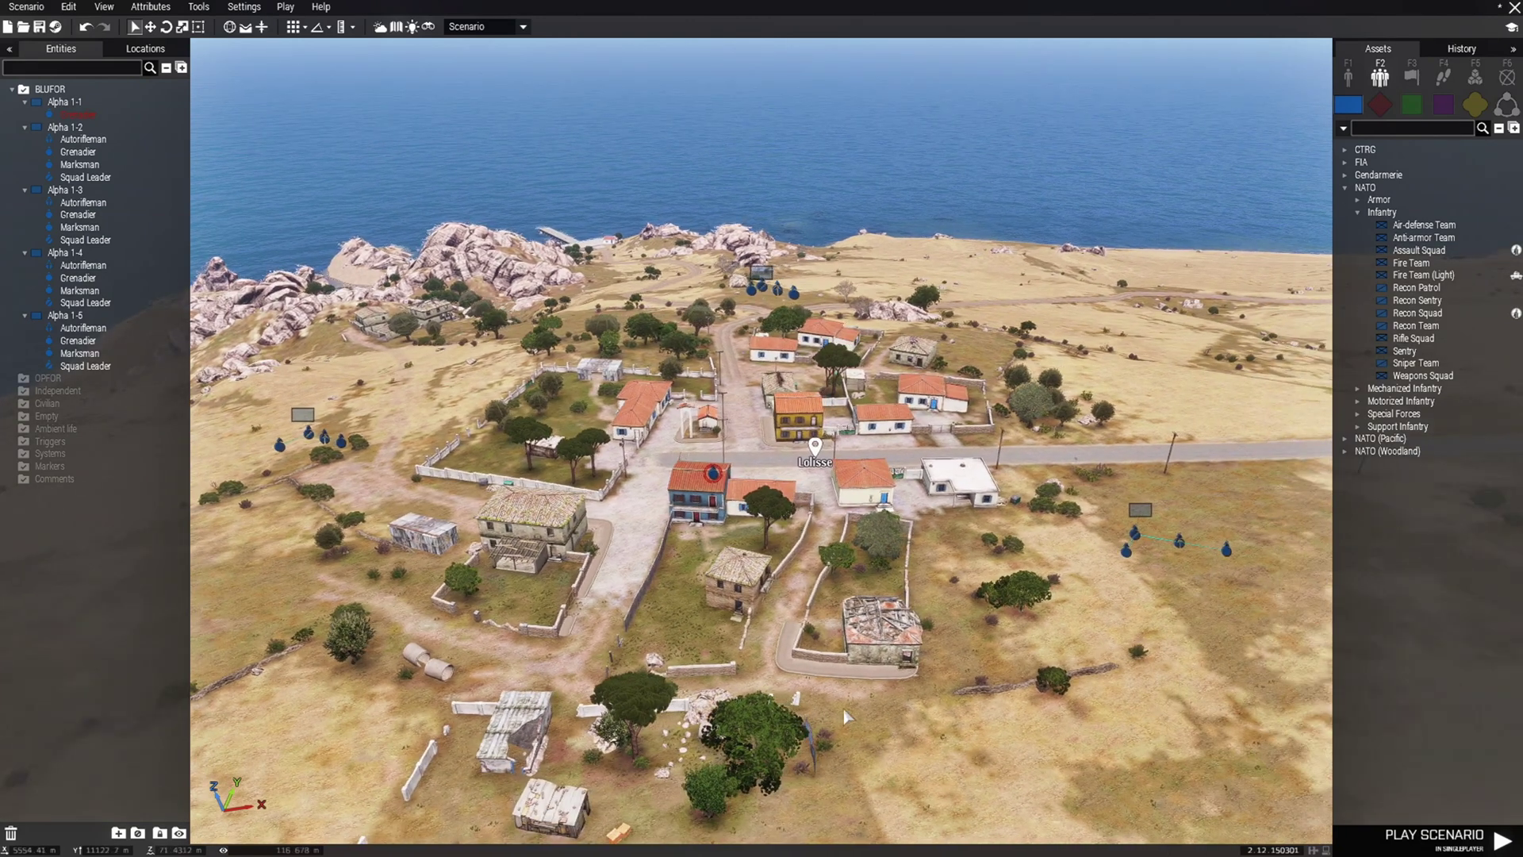